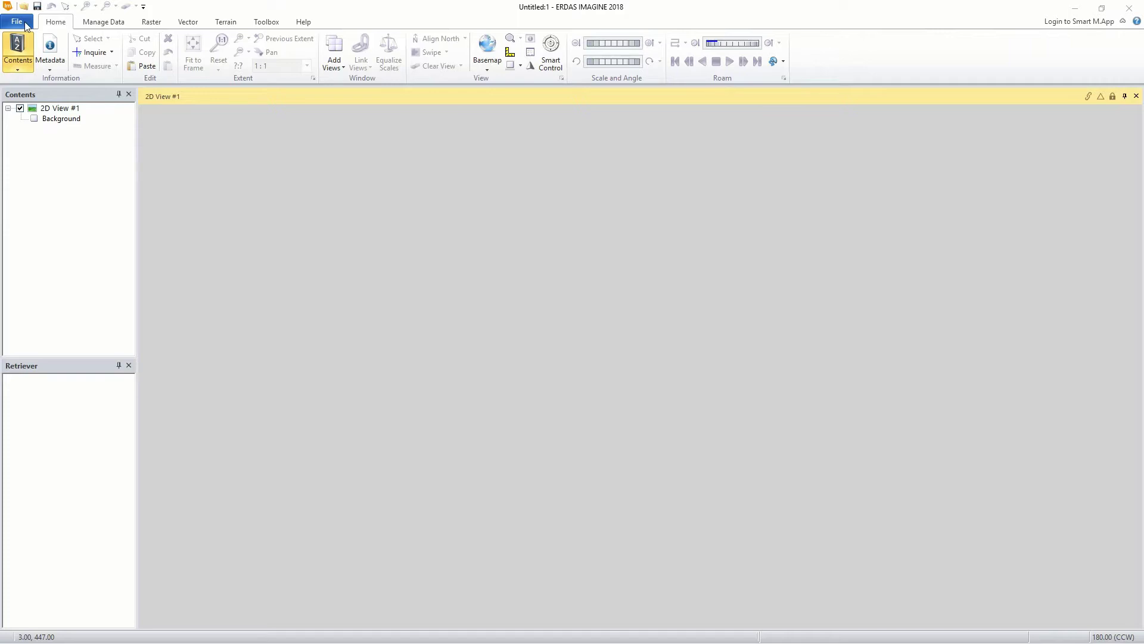
Step: Open Preferences at Viewing > Viewer and review the 'Compute pyramid layers upon image open' choices
click(17, 22)
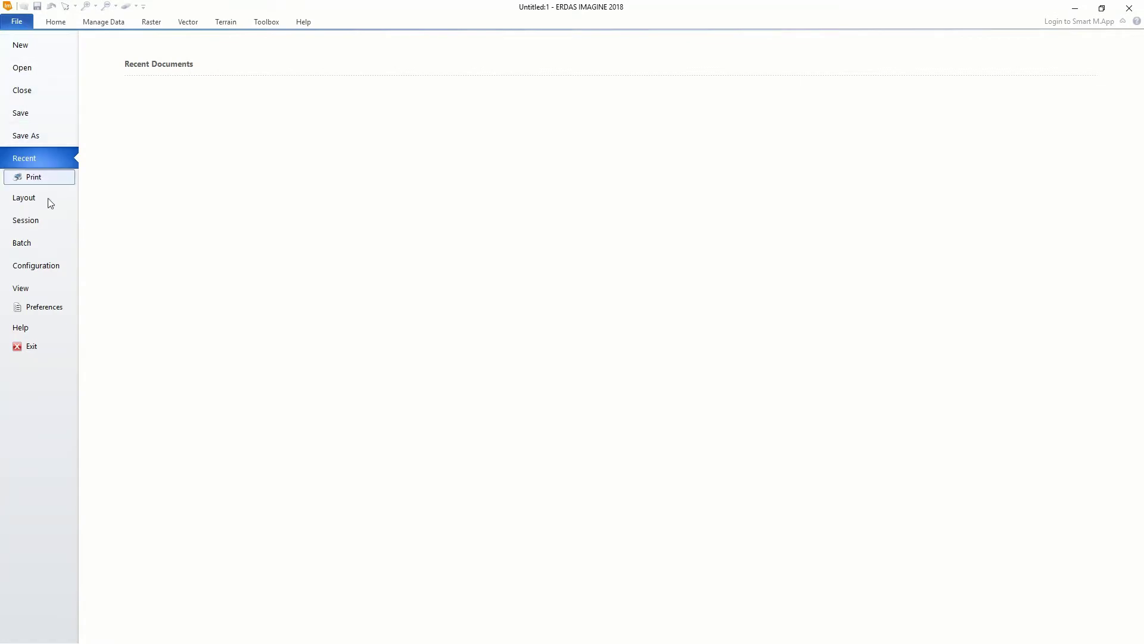
click(56, 309)
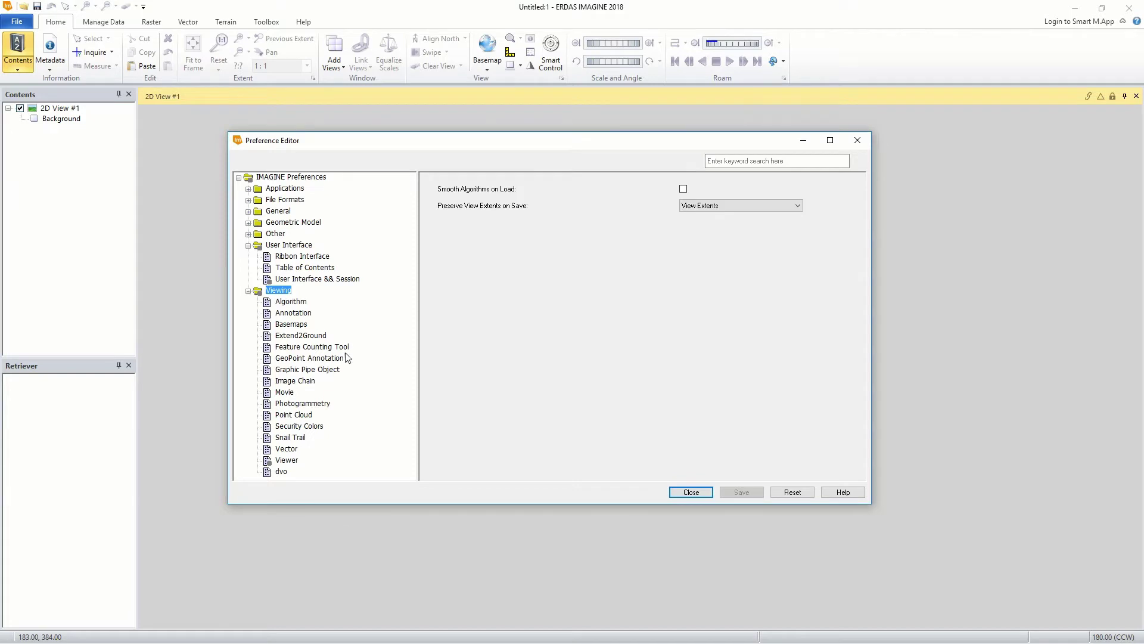
click(286, 460)
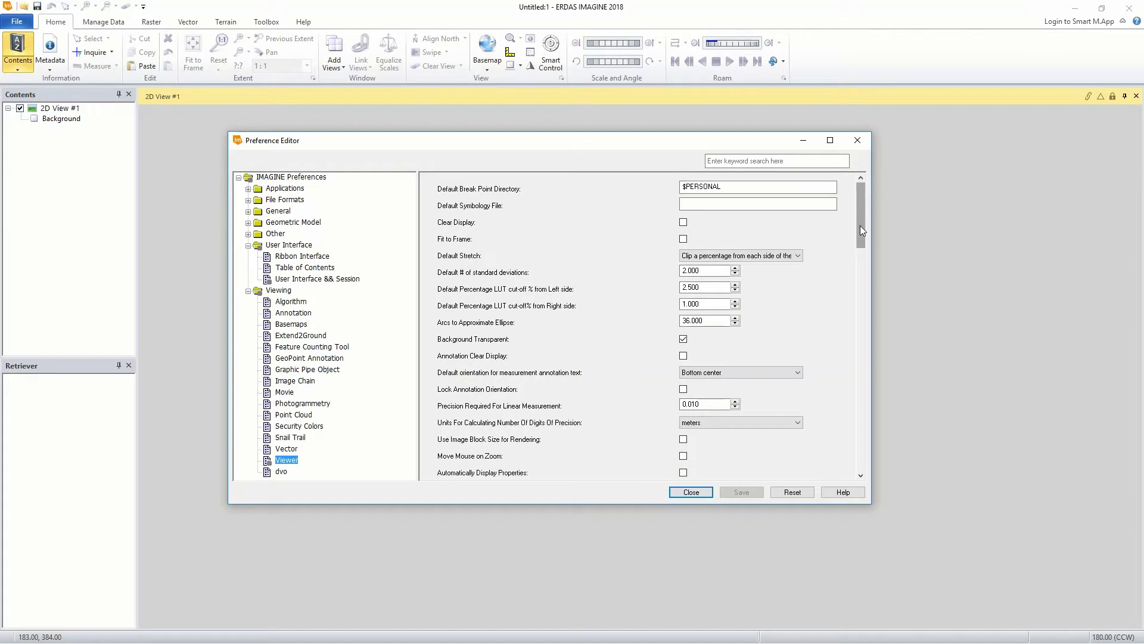
drag(860, 227, 860, 388)
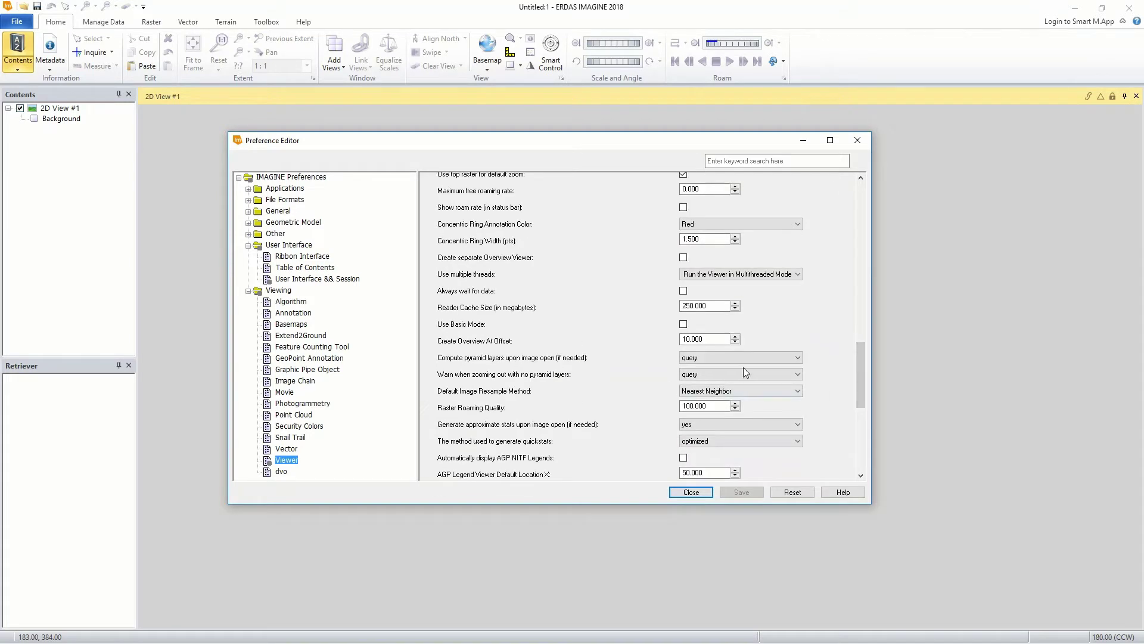
click(798, 358)
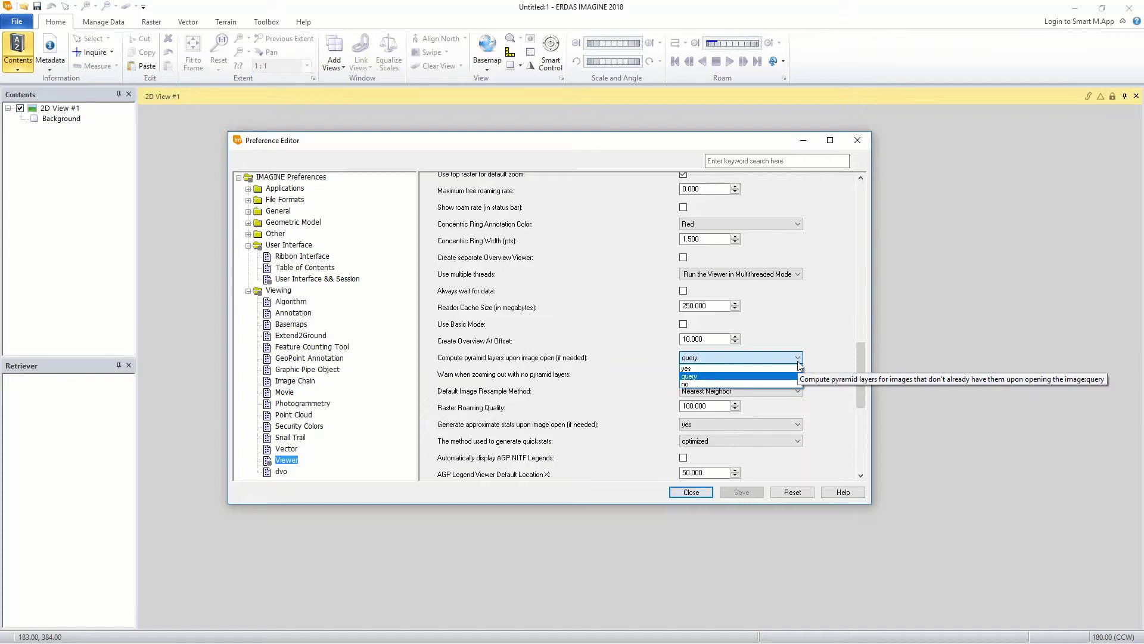
Step: Change the Point Cloud 2D viewer point budget to 1500000 and save the preferences
click(300, 415)
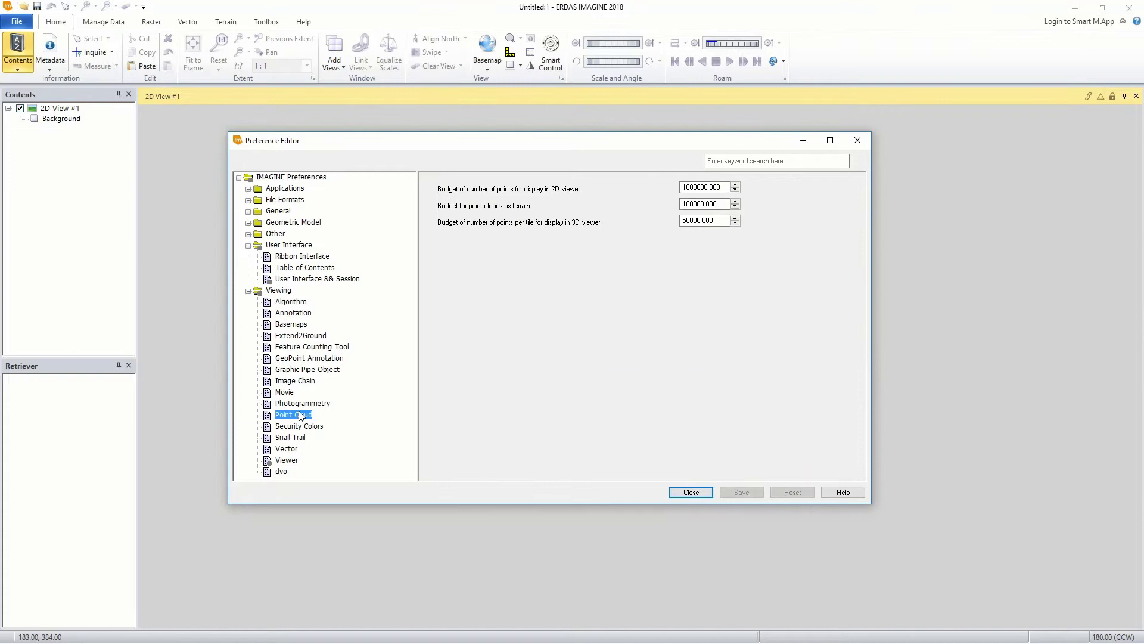
click(705, 187)
click(684, 187)
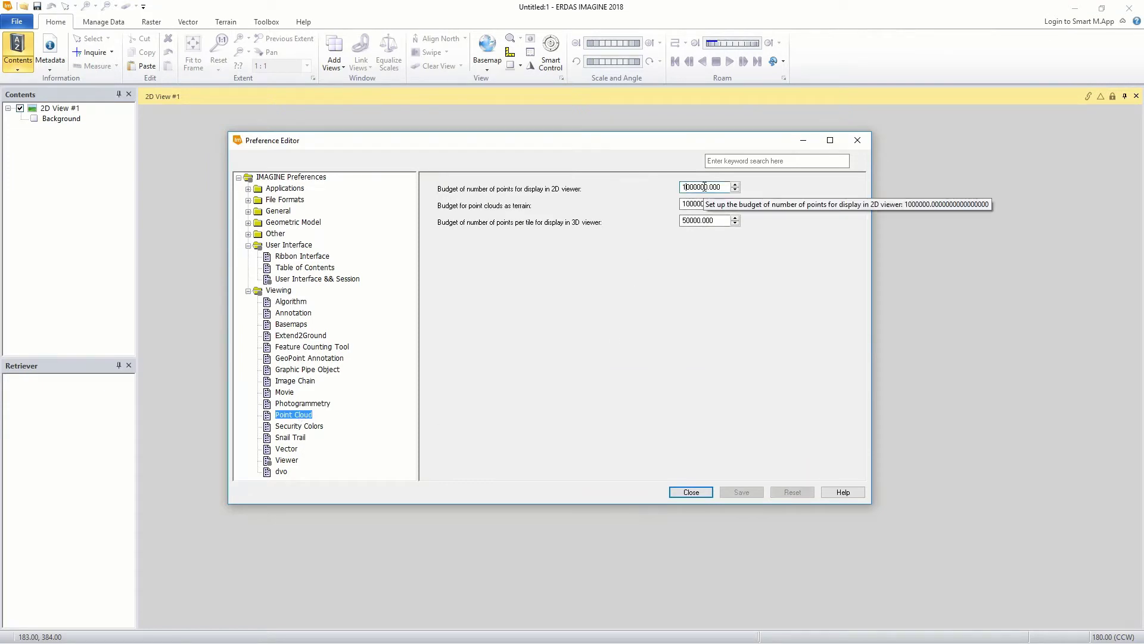
text(5)
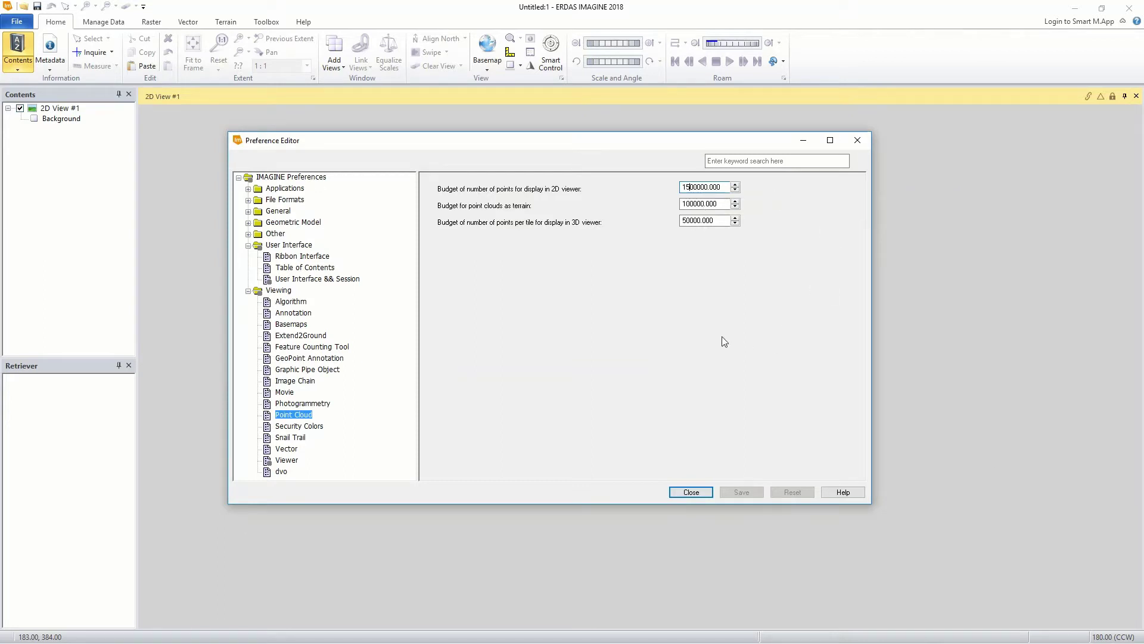
click(707, 220)
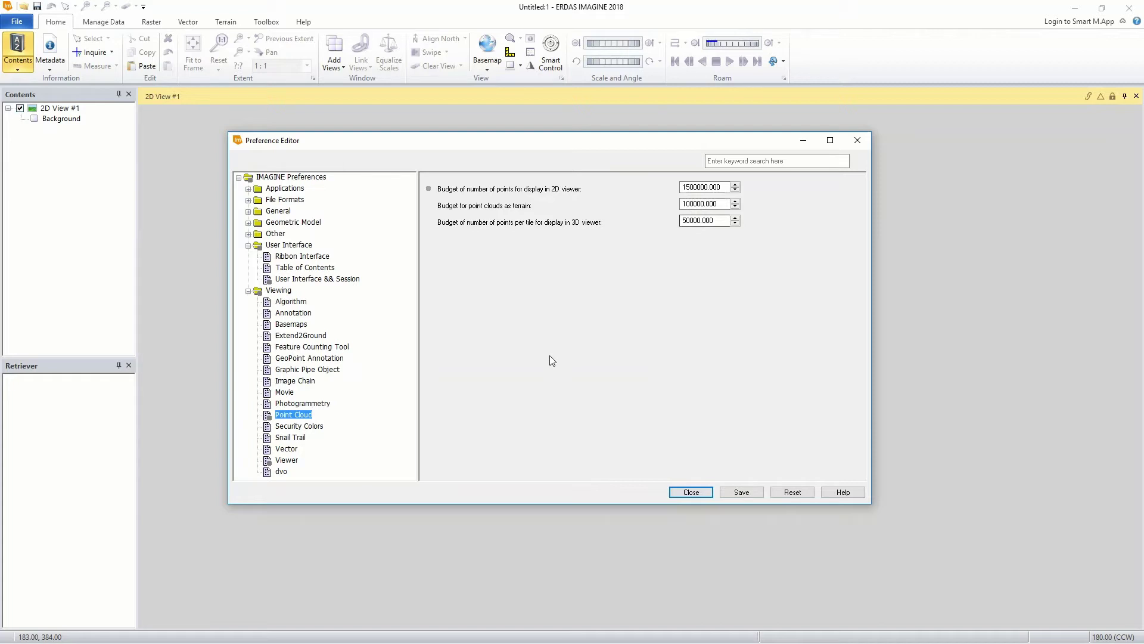
click(744, 492)
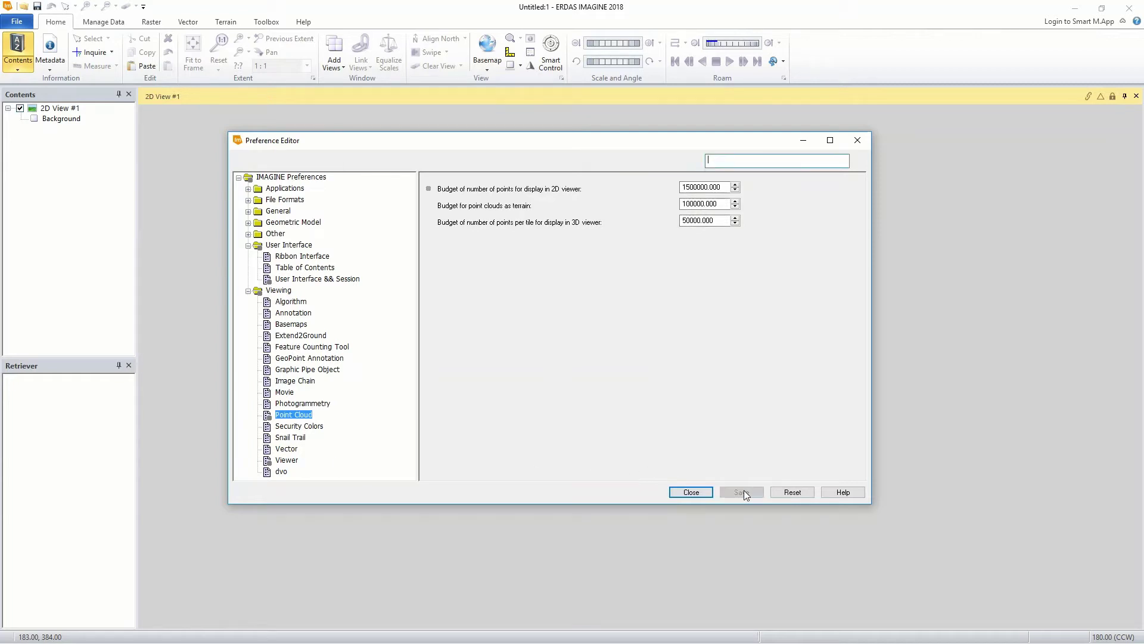
Step: Close the Preference Editor
click(692, 494)
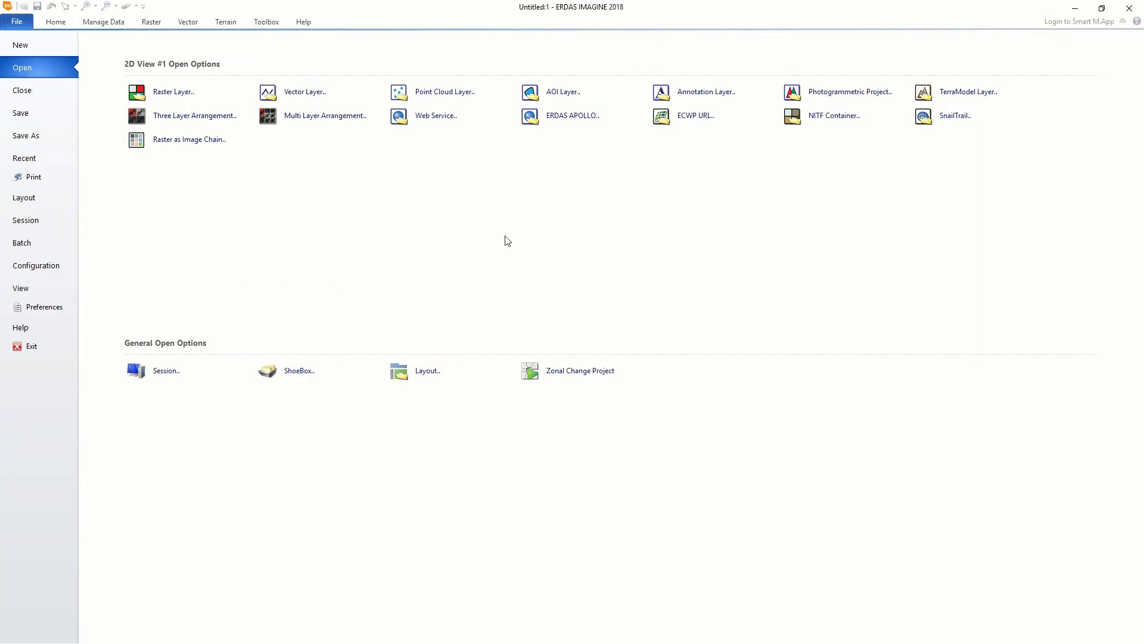
Step: Open W55A.las through W55C.las together as one LAS point cloud layer
click(450, 91)
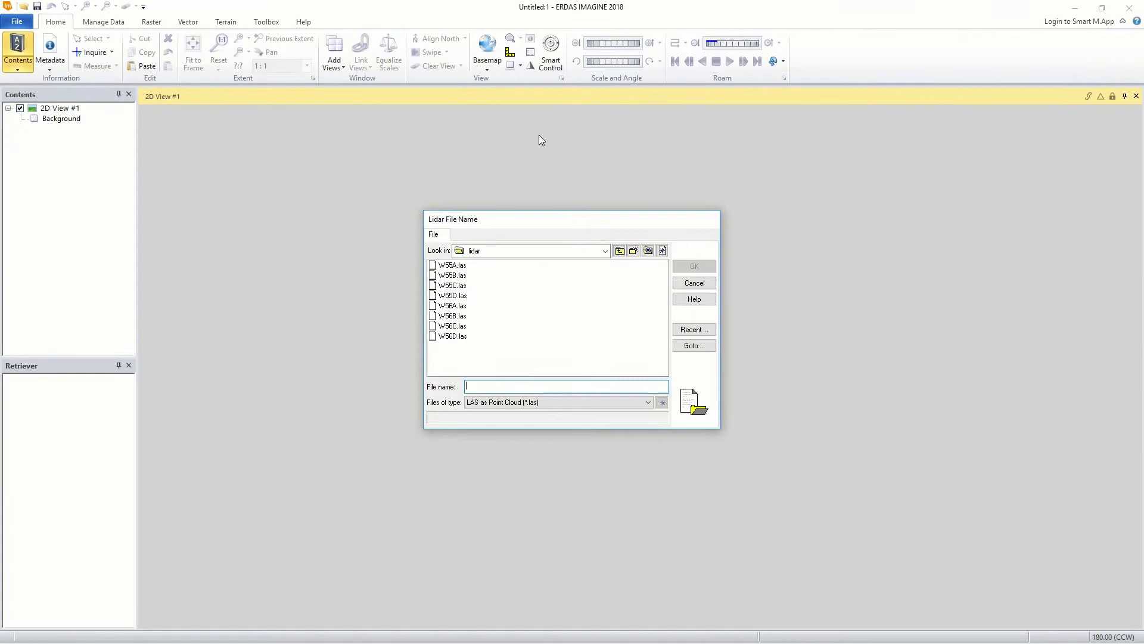
click(637, 403)
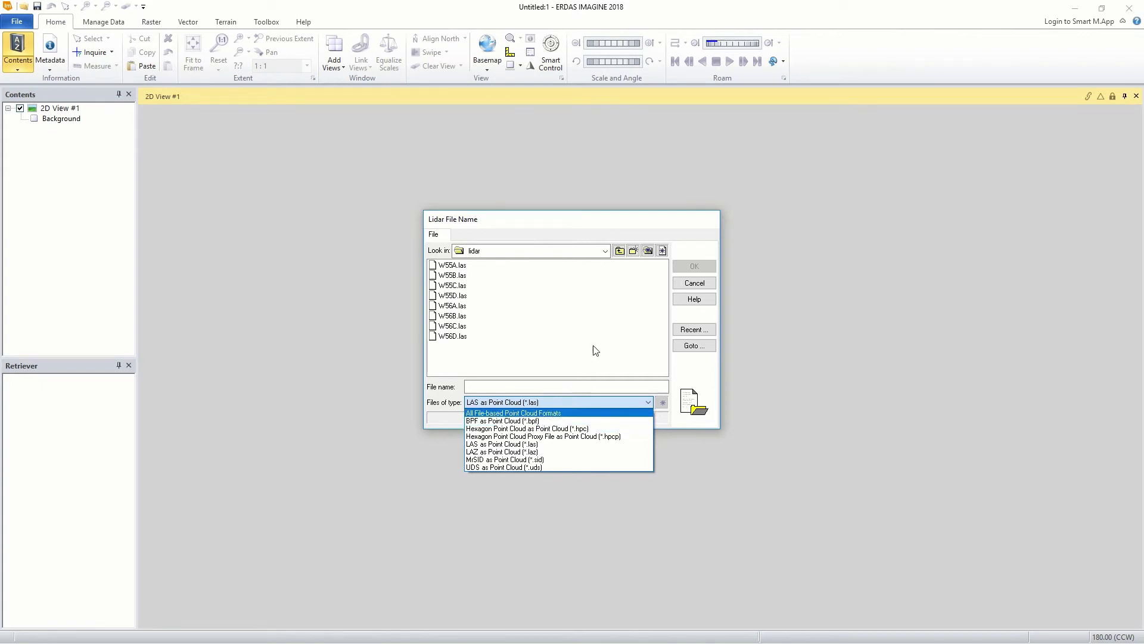
click(608, 328)
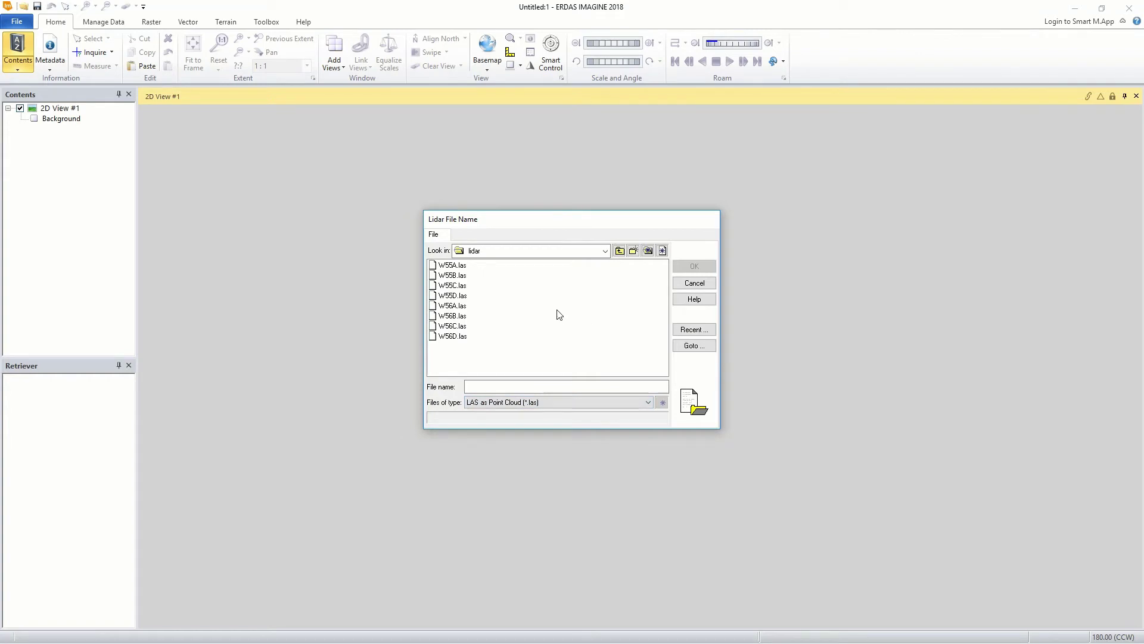
drag(490, 264, 459, 295)
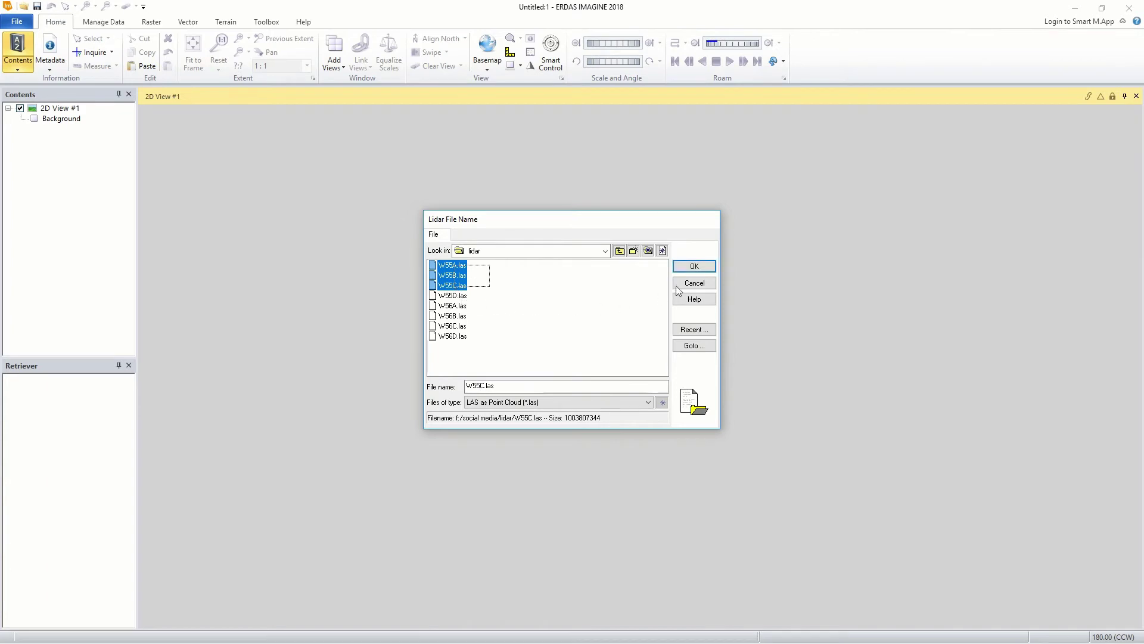
click(694, 267)
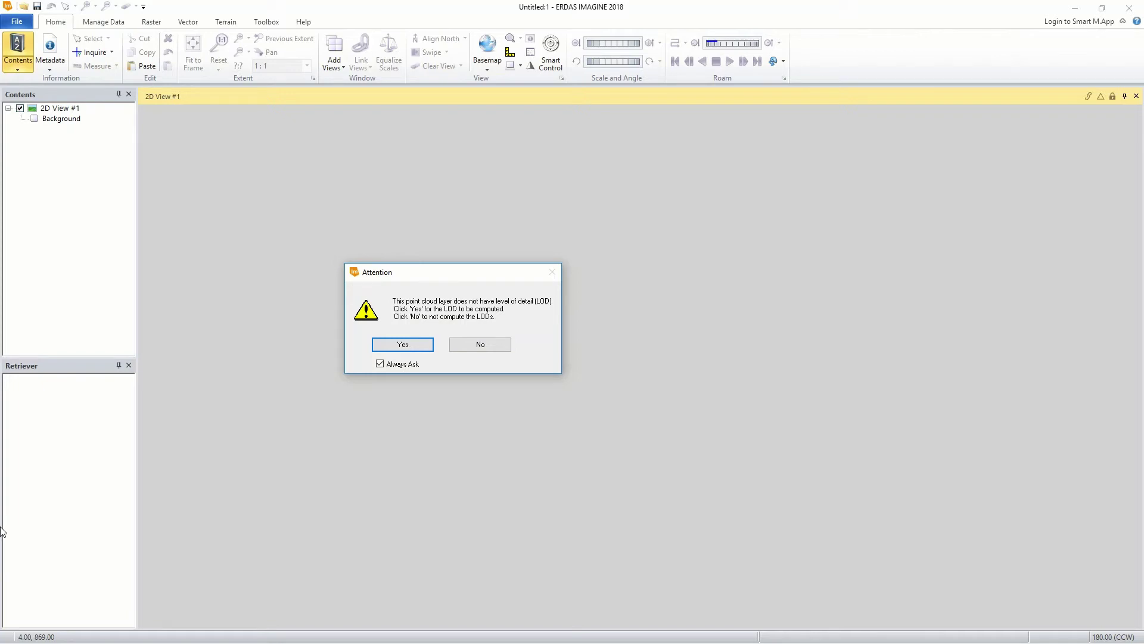
Step: Accept computing levels of detail for the new point cloud layer
click(404, 345)
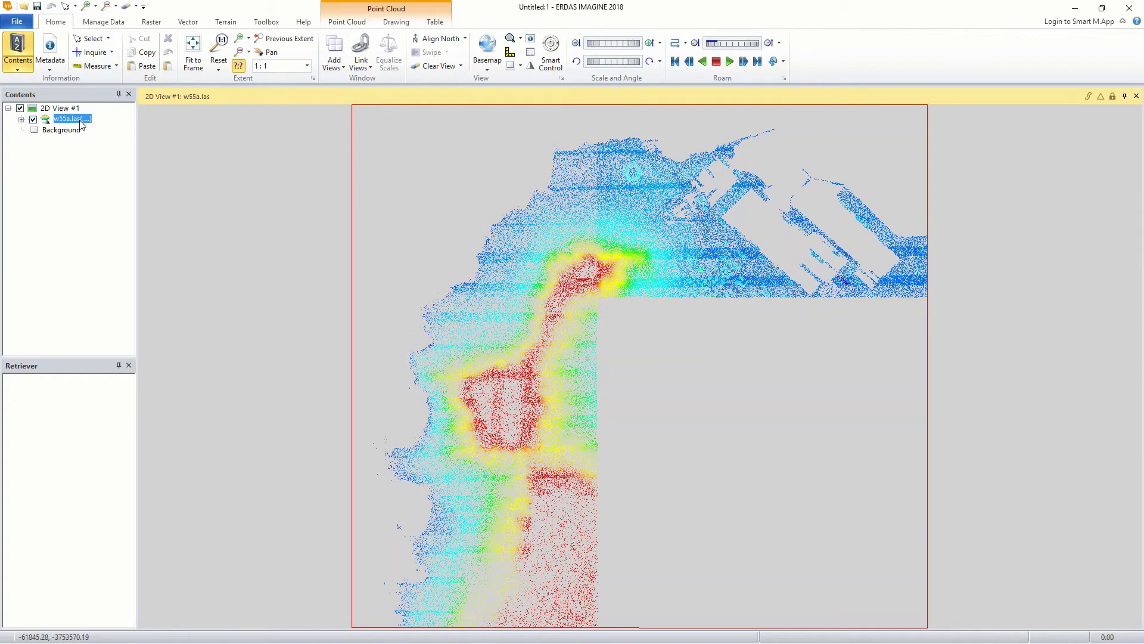
Step: Add tiles W55D.las through W56D.las to the w55a.las point cloud layer
right_click(81, 123)
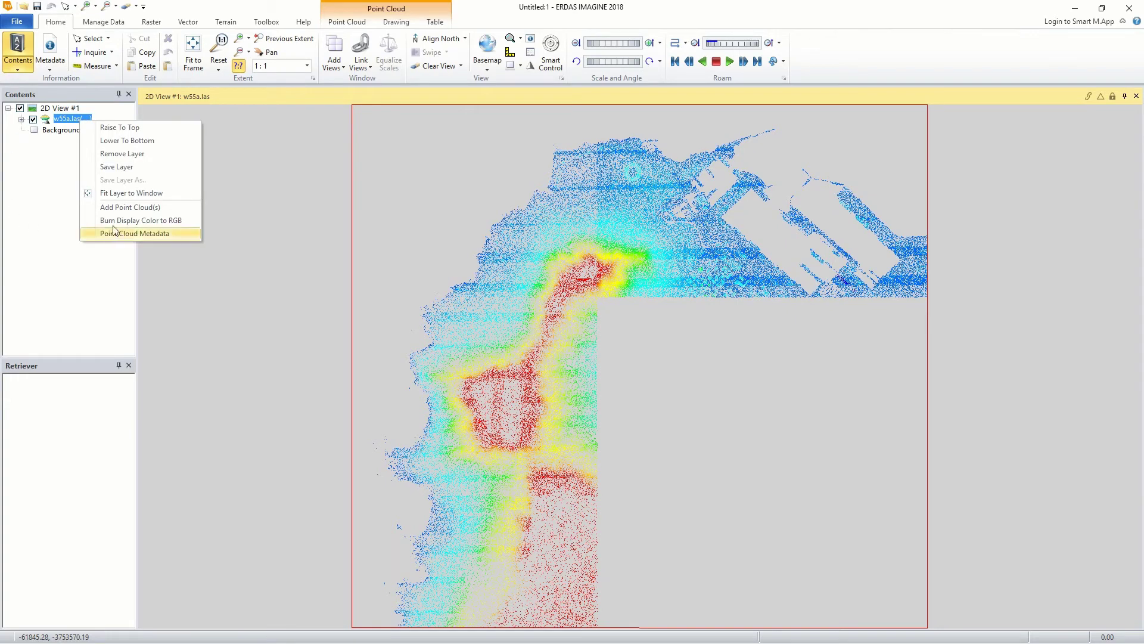
click(139, 208)
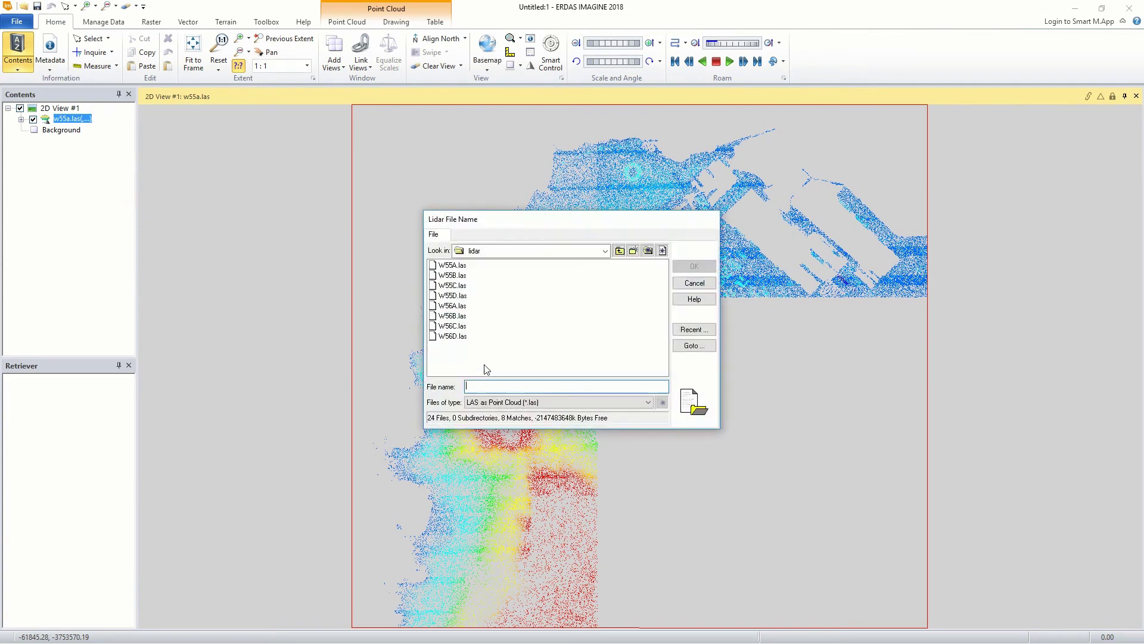
drag(467, 354, 456, 295)
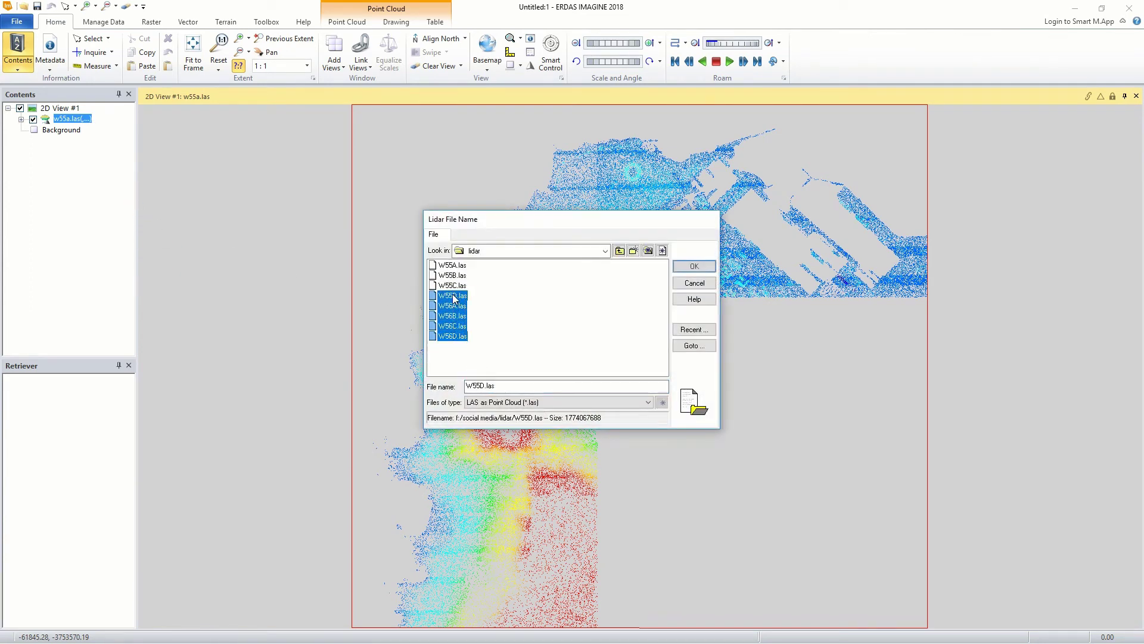
click(689, 268)
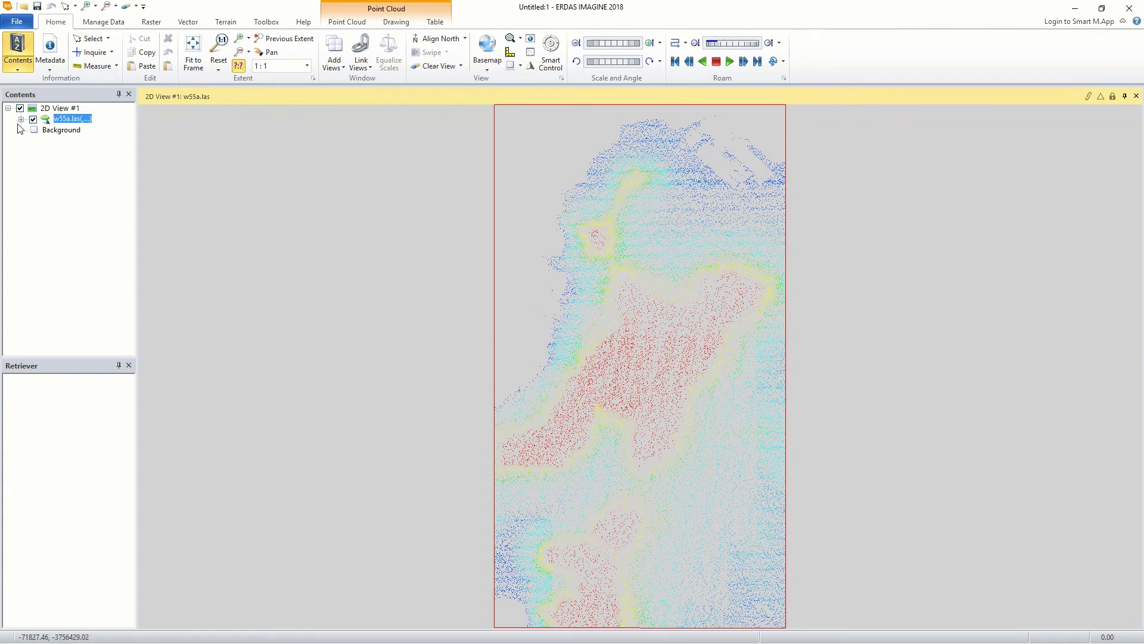
Step: Preview the Color by options, trying Elevation and then source-file colouring
click(342, 24)
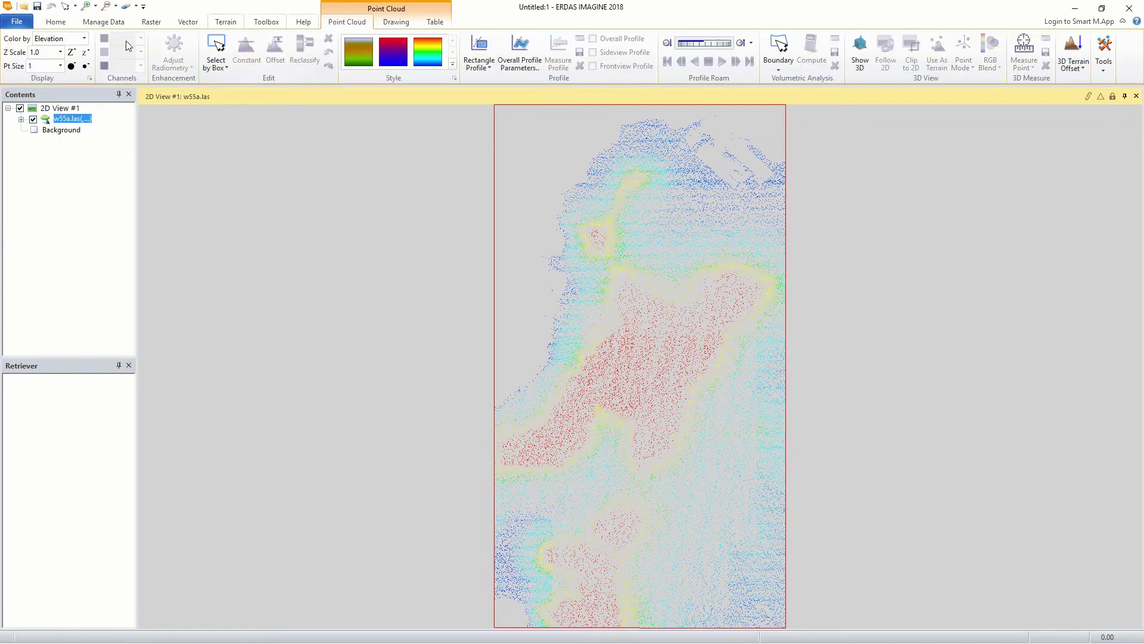
click(84, 38)
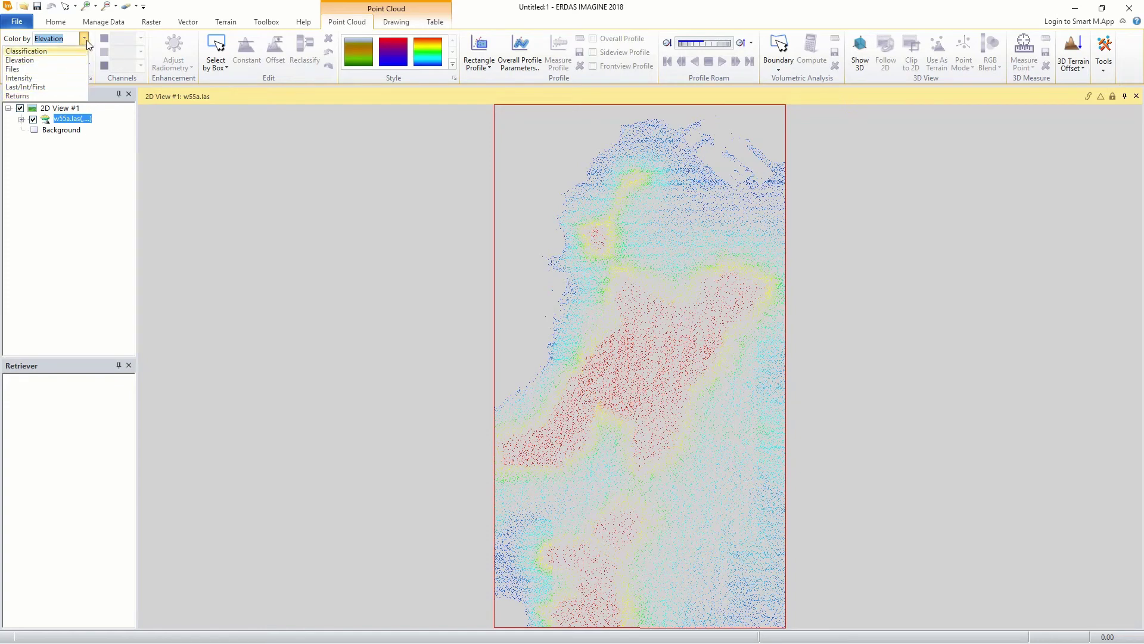
click(34, 61)
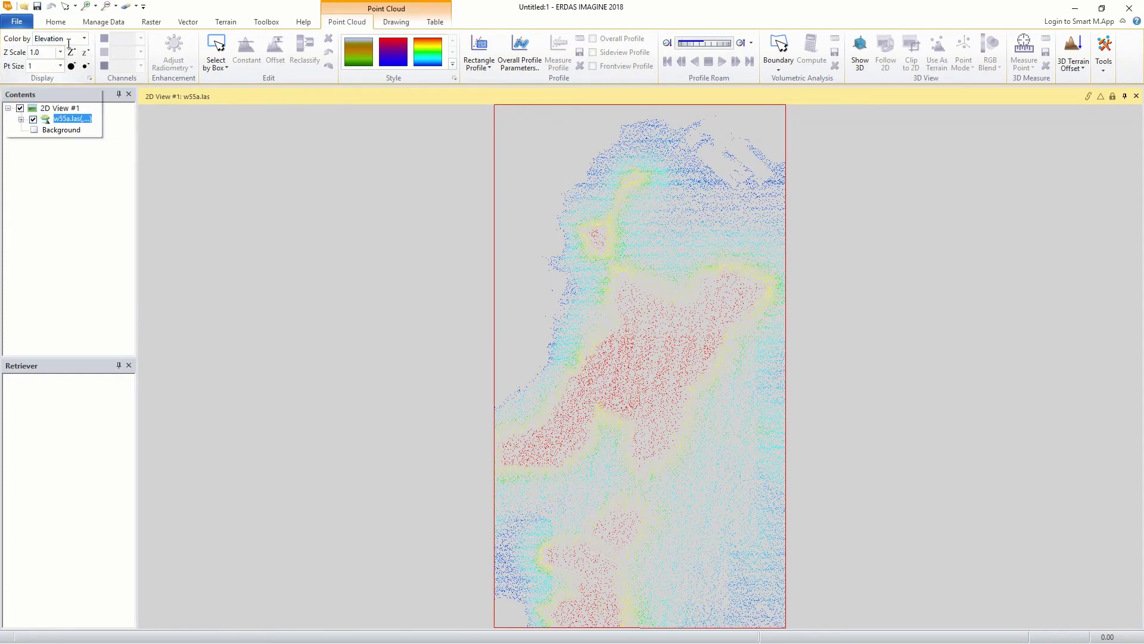
key(alt+Down)
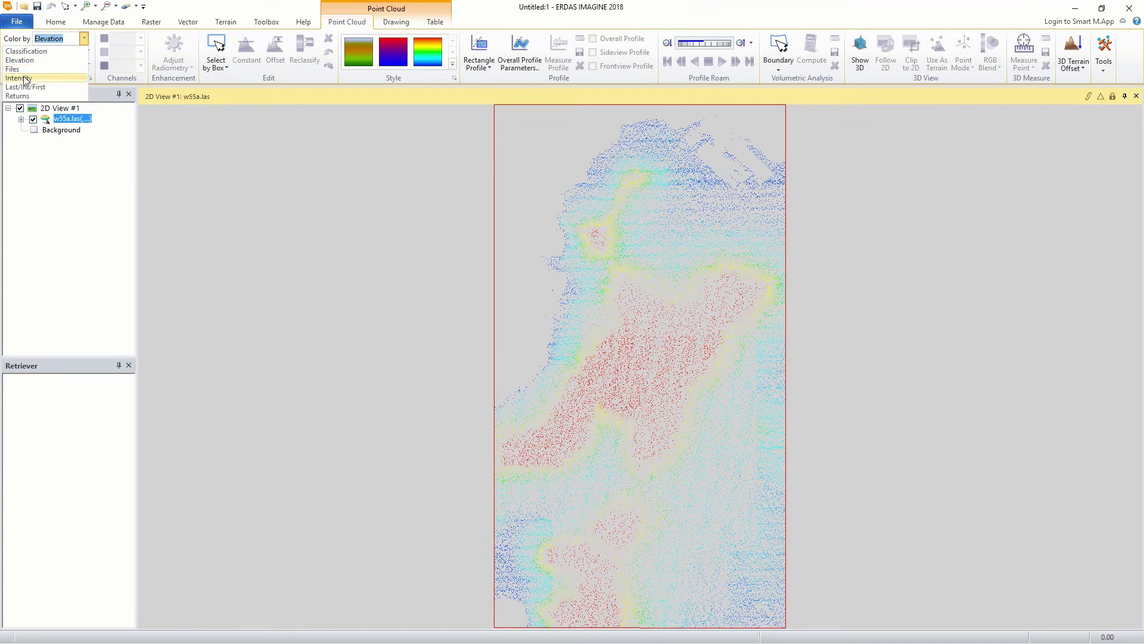
click(22, 70)
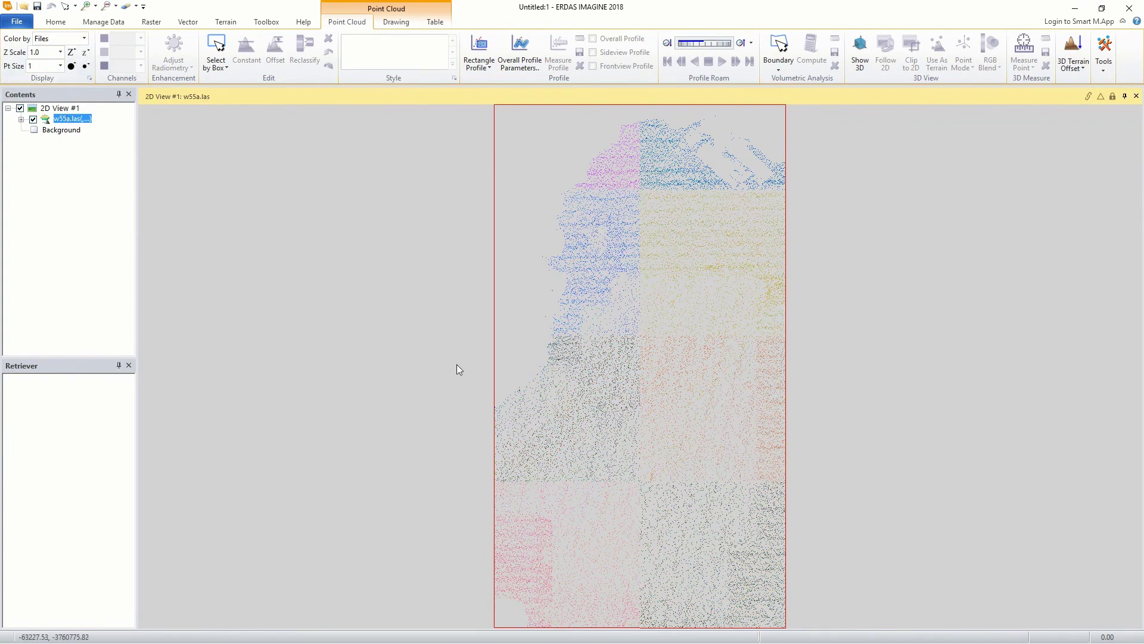
Step: Cycle through Intensity, Last/Int/First and Returns colouring, finishing on Elevation
click(83, 39)
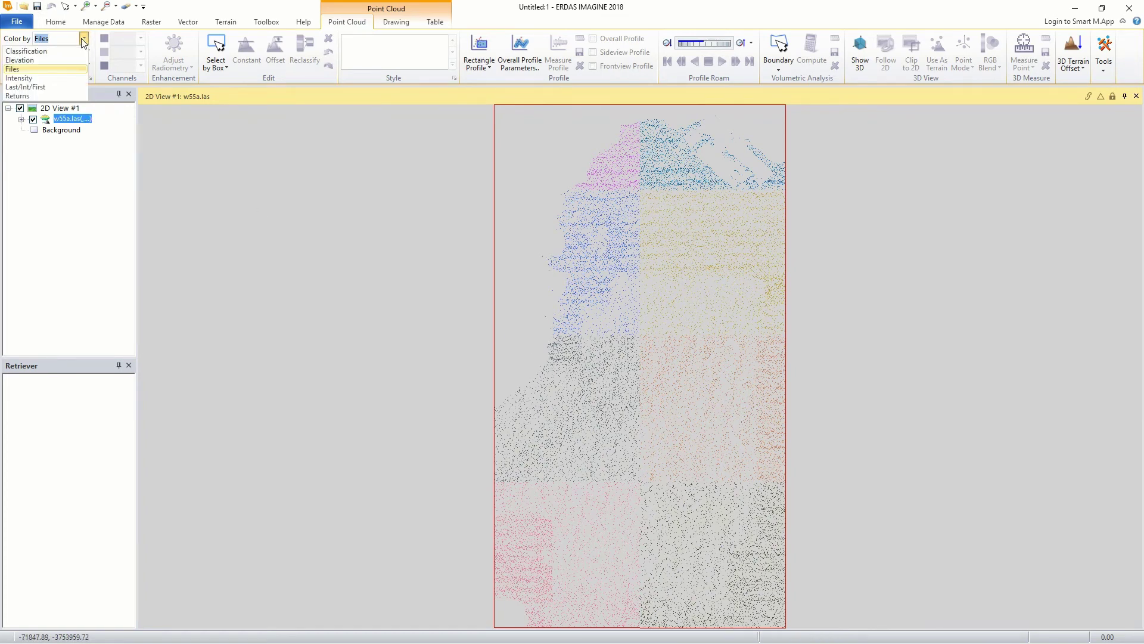
click(37, 77)
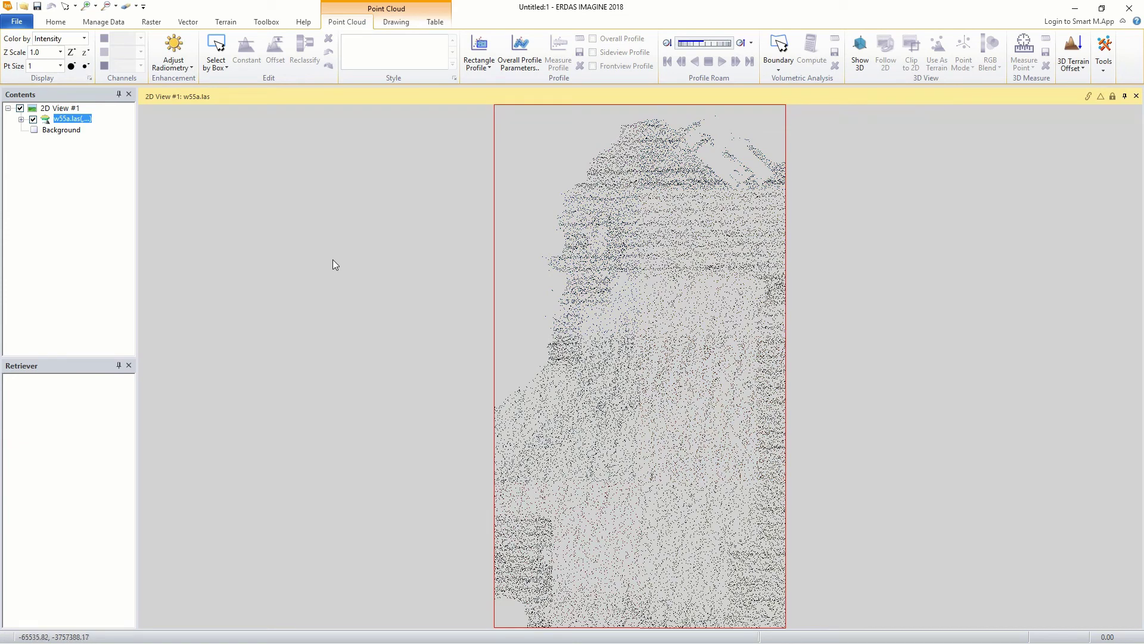
click(84, 39)
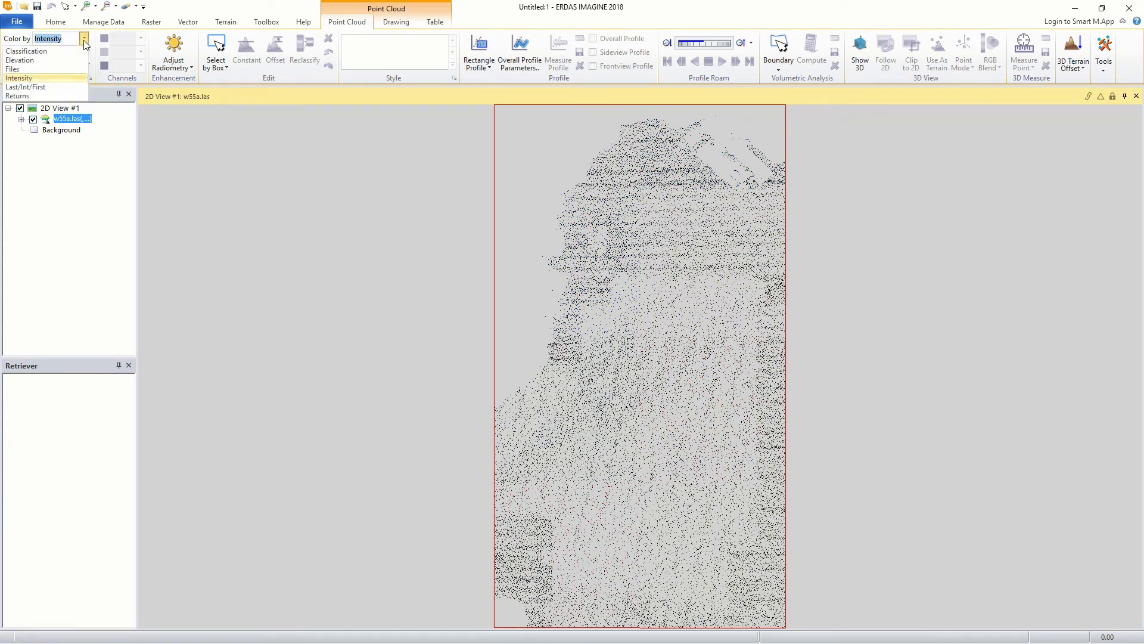
click(45, 87)
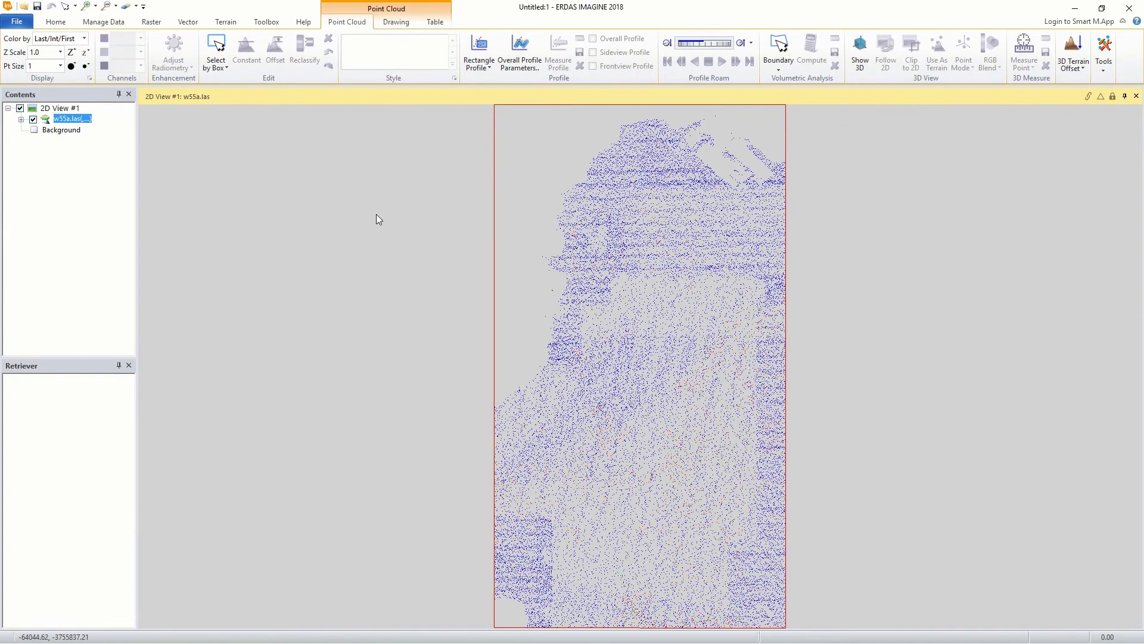
click(84, 38)
click(18, 95)
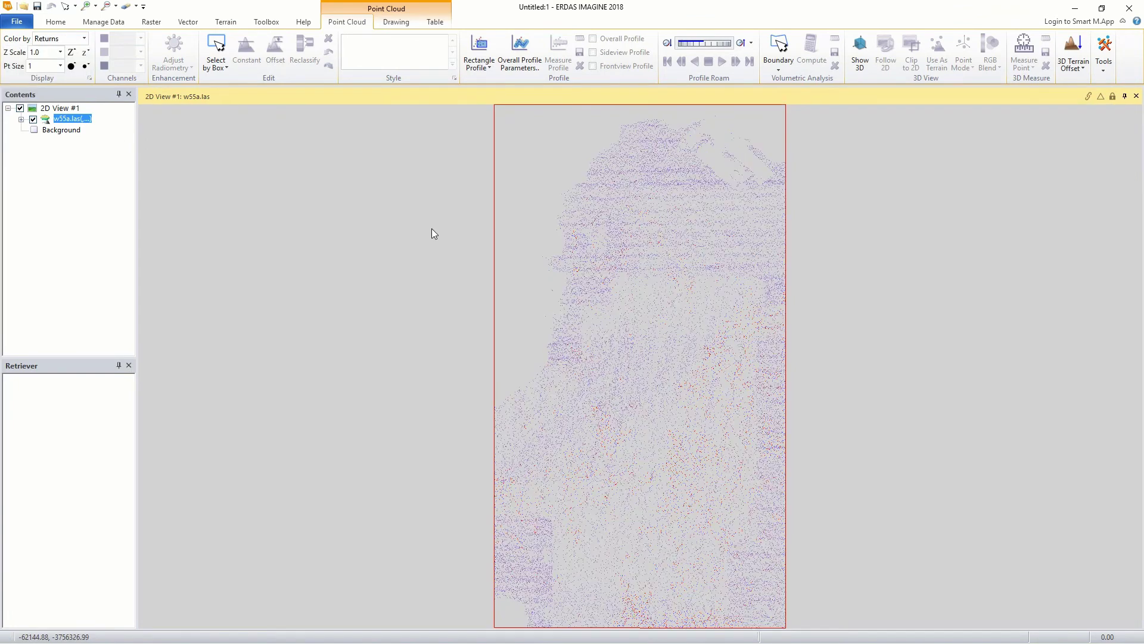
click(84, 38)
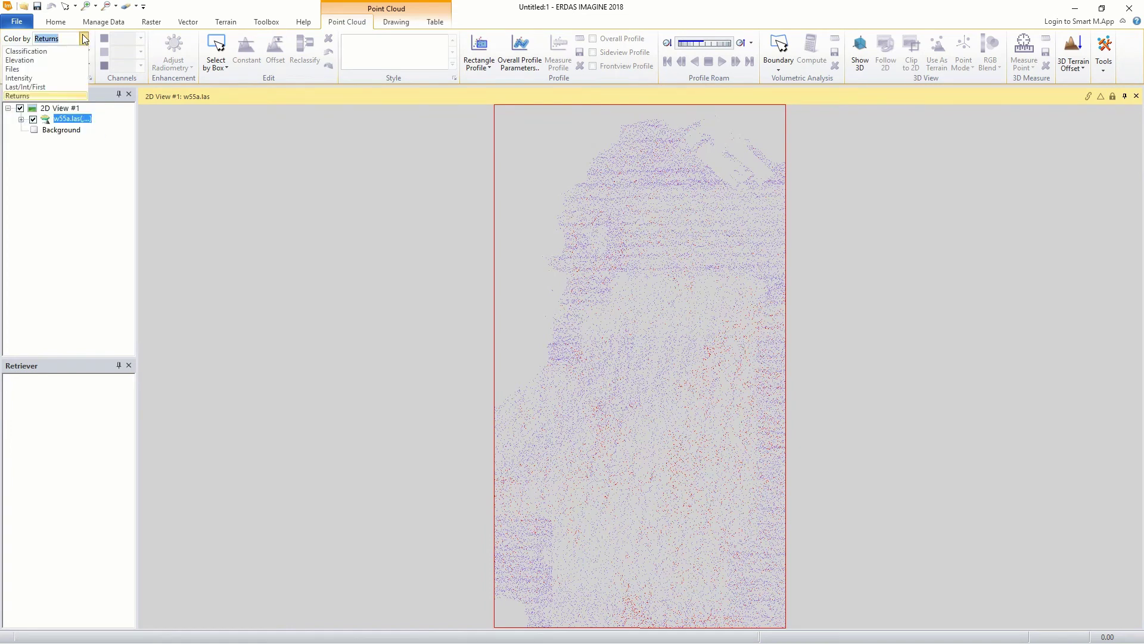
click(45, 62)
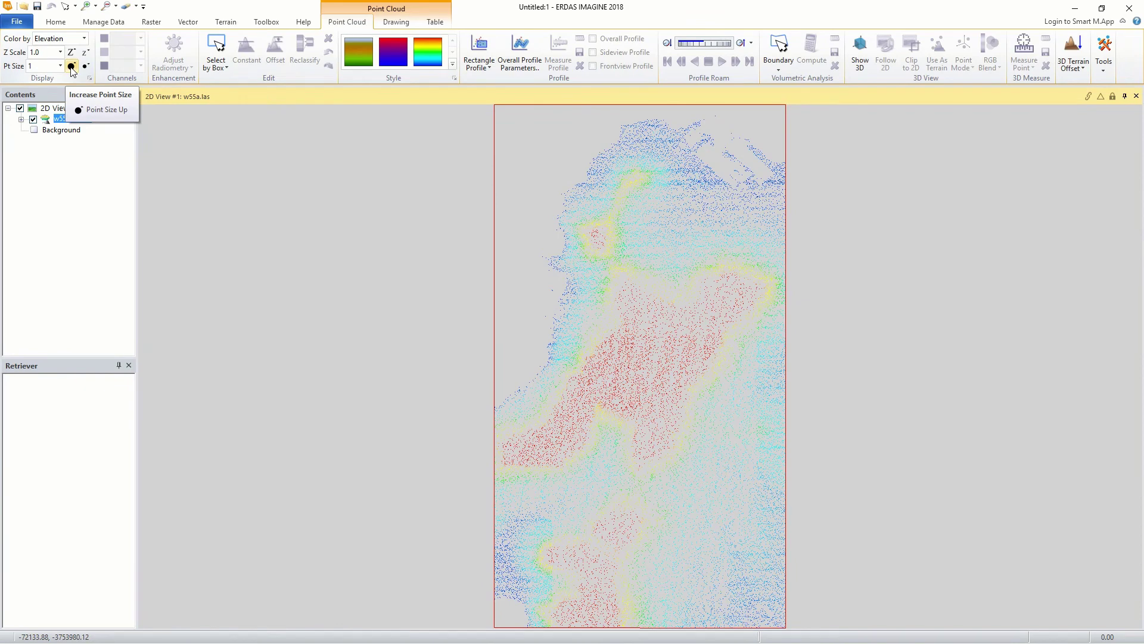
Step: Increase the LiDAR point size from 1 to 5
click(71, 67)
click(71, 67)
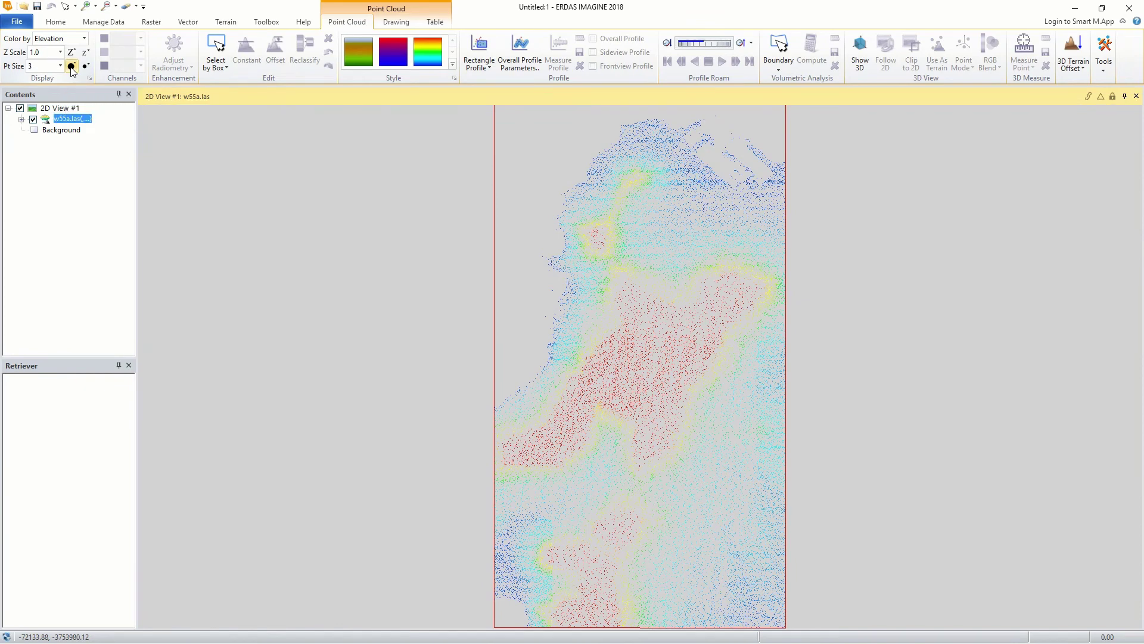
click(72, 67)
click(72, 67)
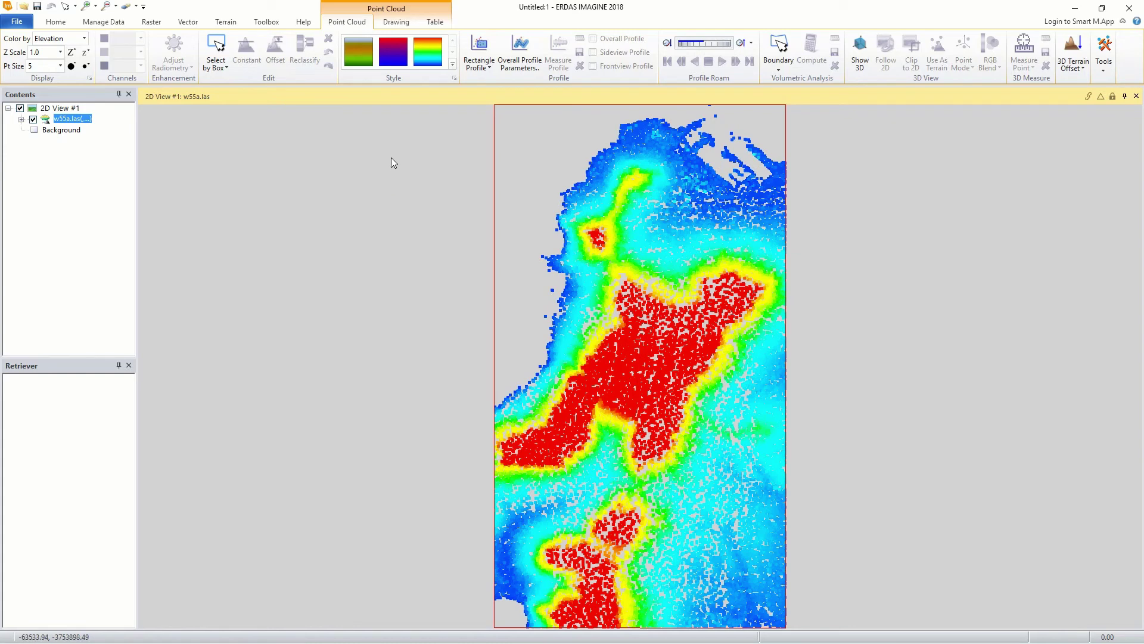
click(357, 54)
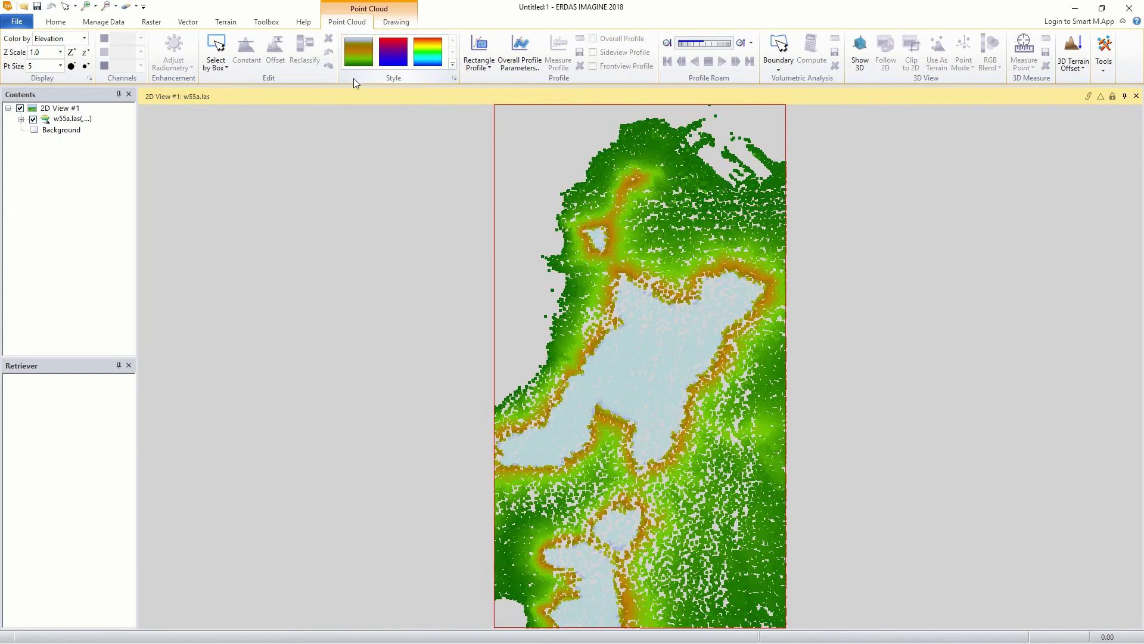
click(394, 55)
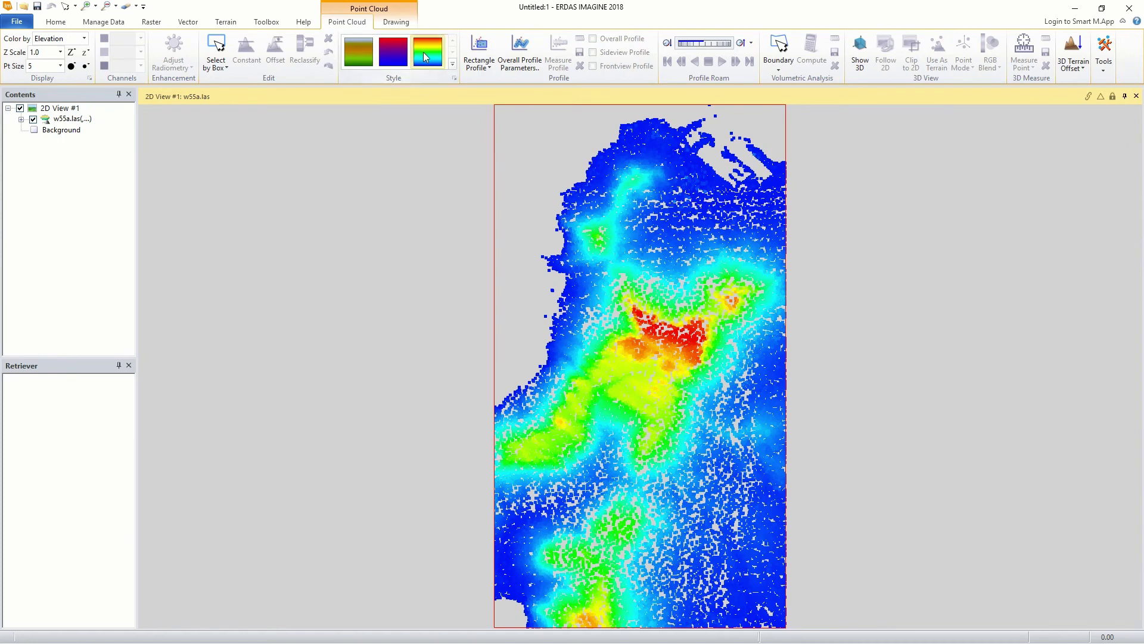
click(427, 54)
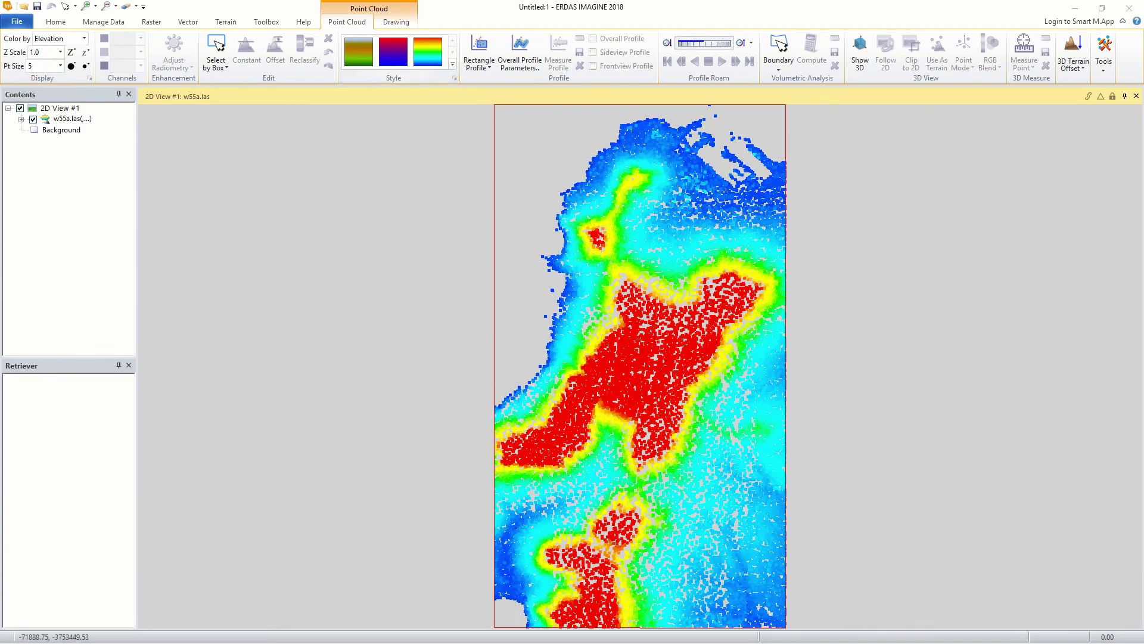
Step: Set Color Levels to 10 and the minimum colour to the light blue Sea Level (0)
drag(312, 268, 337, 279)
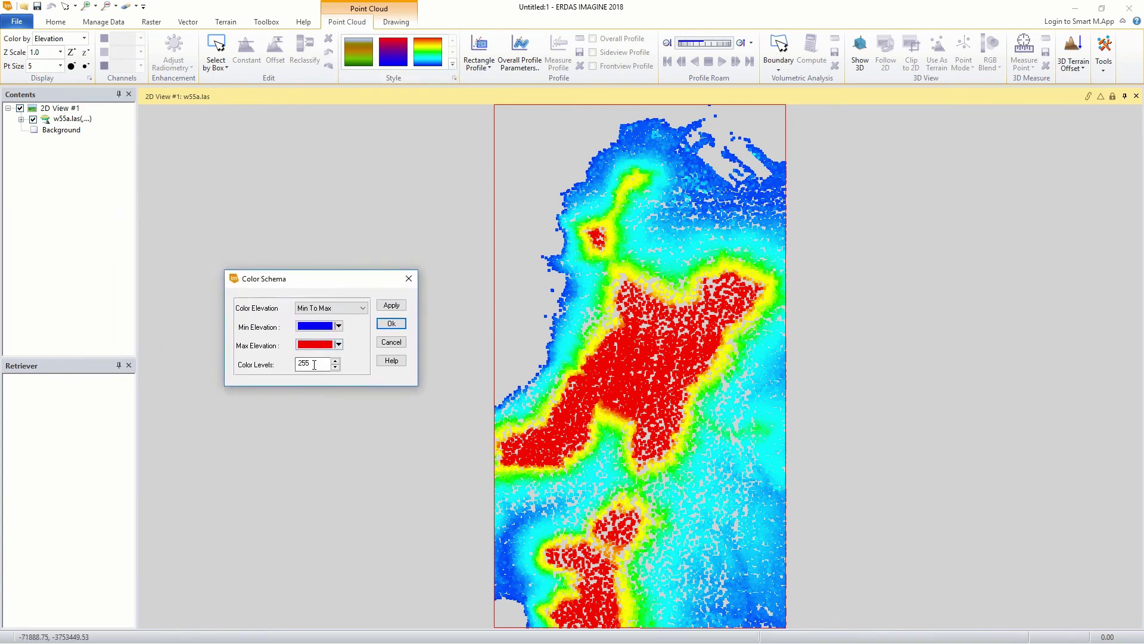
drag(314, 364, 296, 364)
text(10)
click(338, 326)
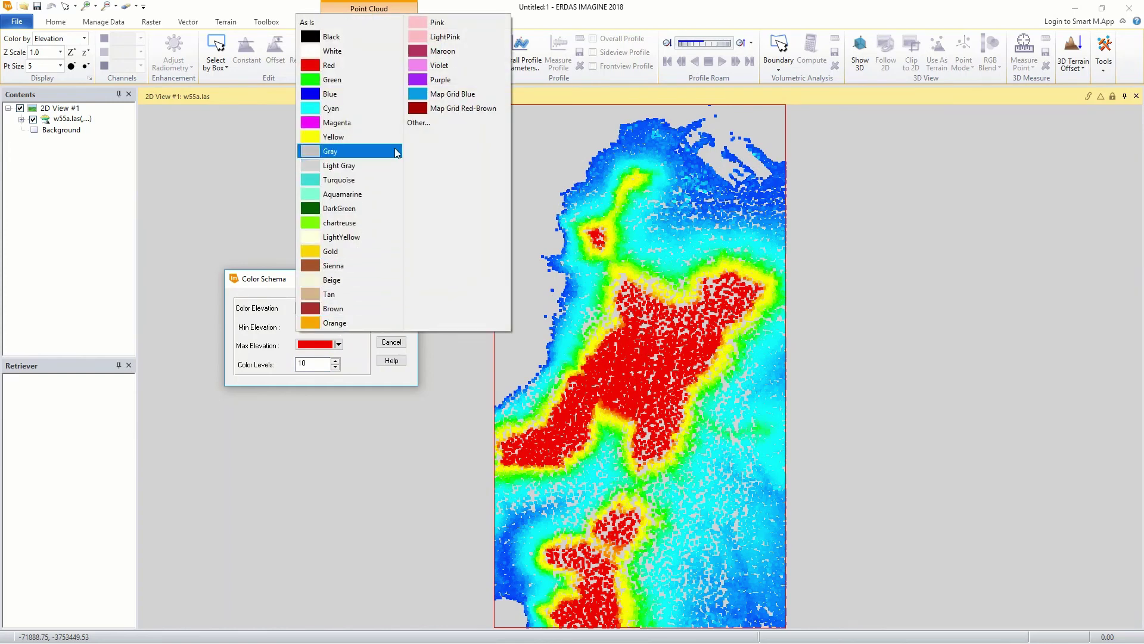
click(424, 123)
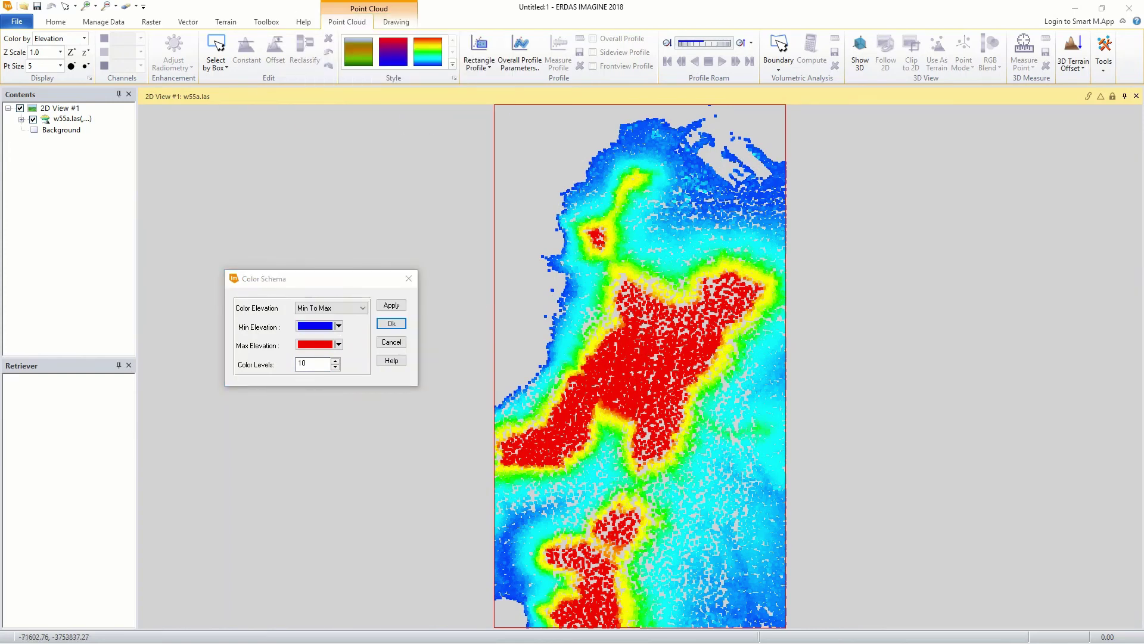
drag(20, 252, 394, 402)
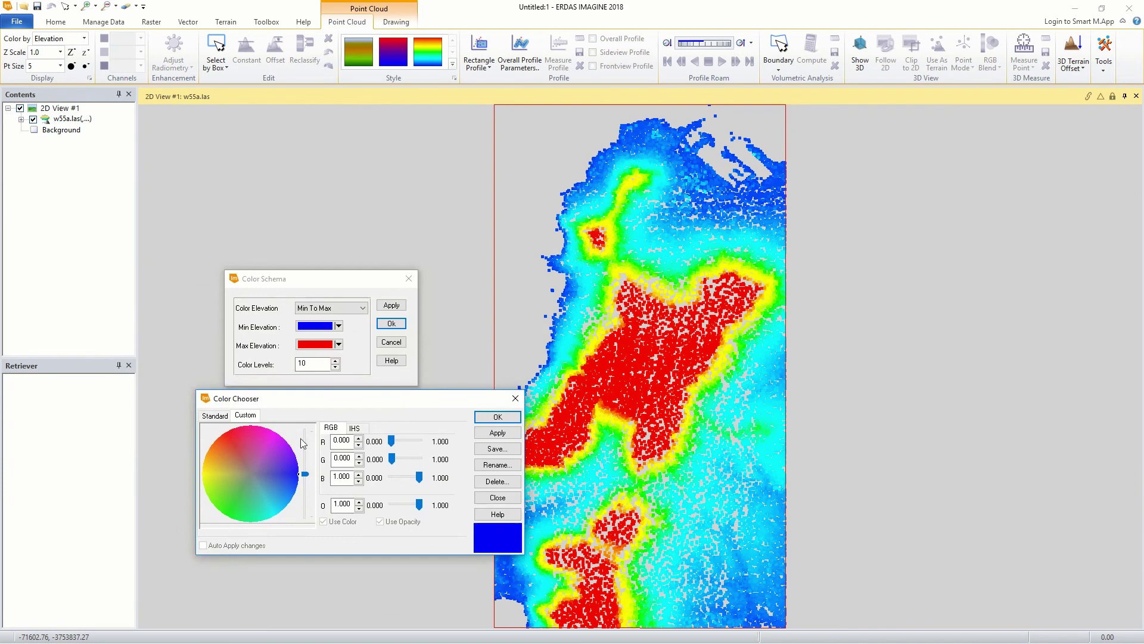
click(210, 417)
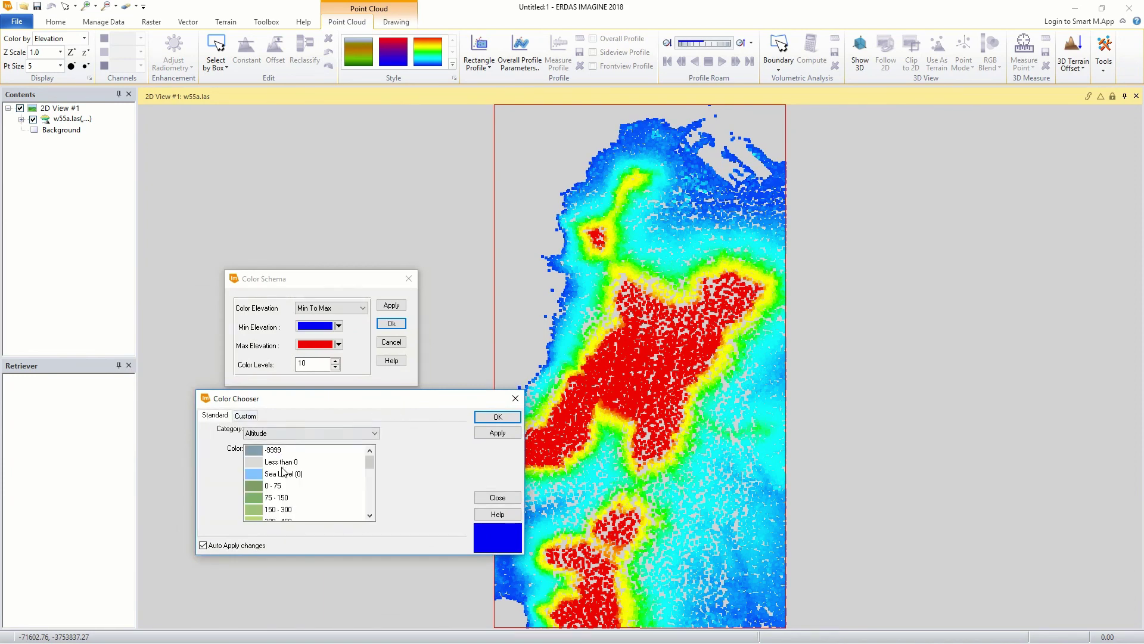
click(260, 476)
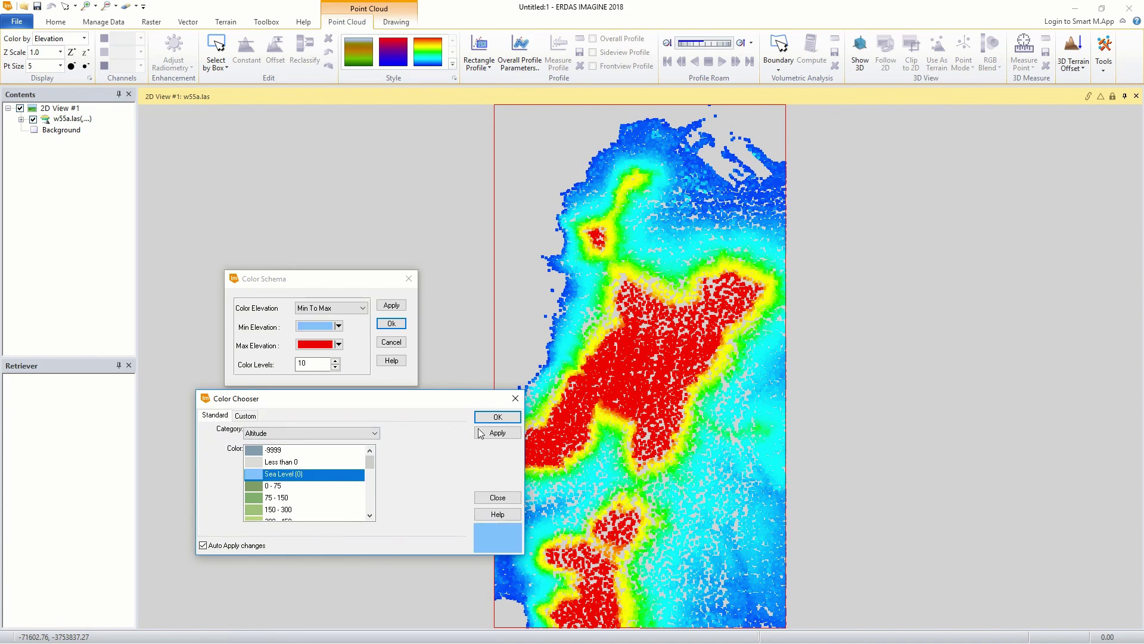
click(498, 417)
Step: Set the maximum colour to pale pink 2400 - 2550 and apply the colour scheme
click(338, 345)
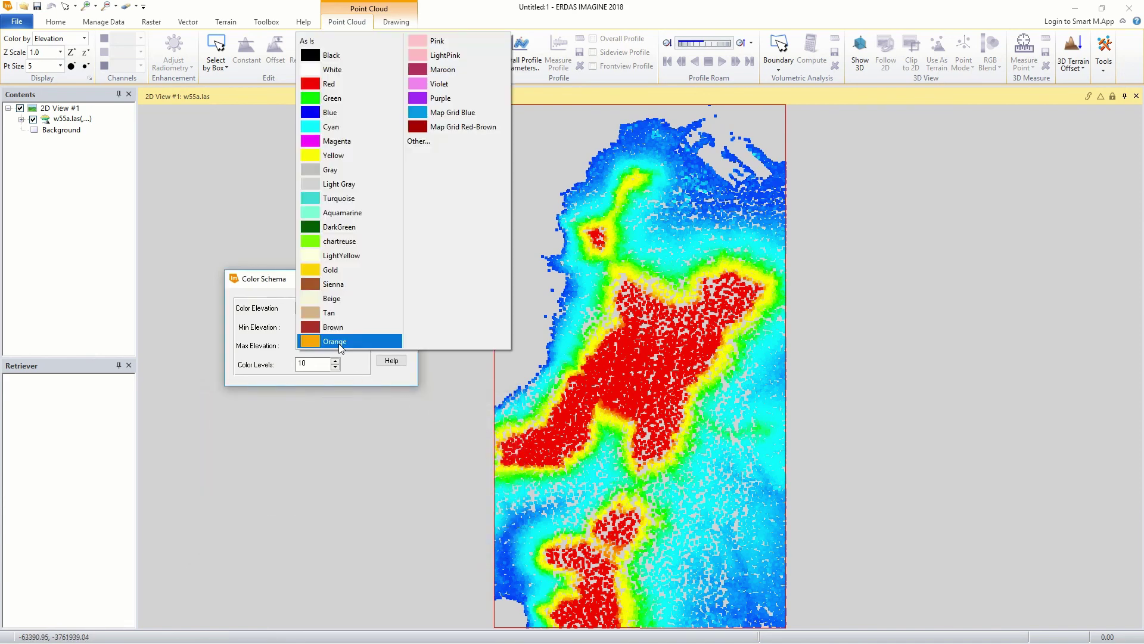
click(424, 152)
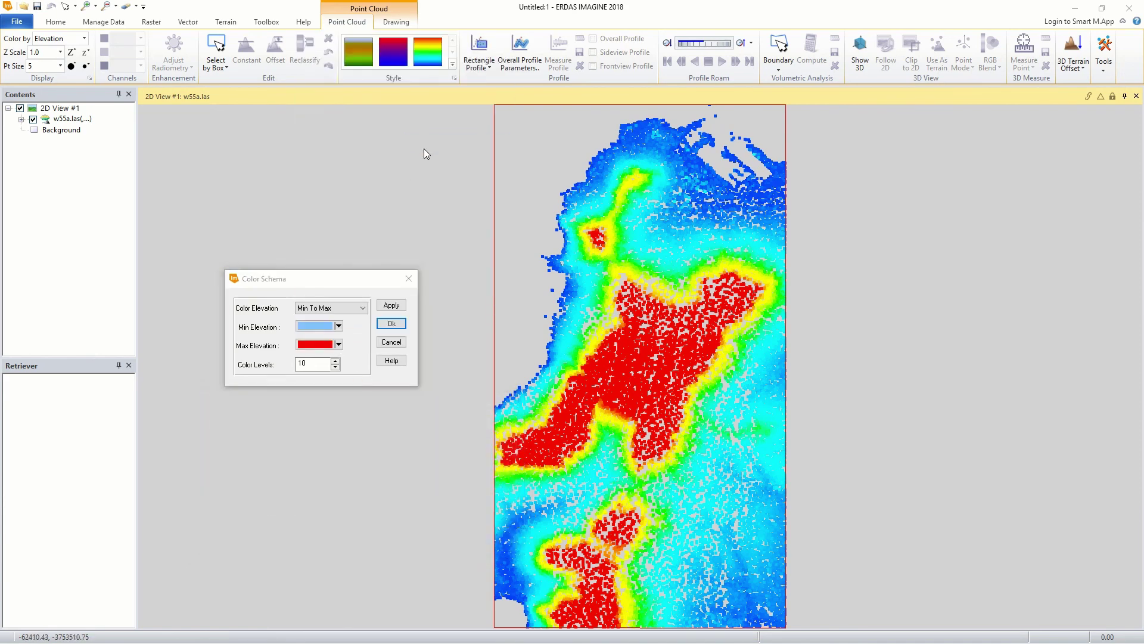
drag(128, 327, 284, 435)
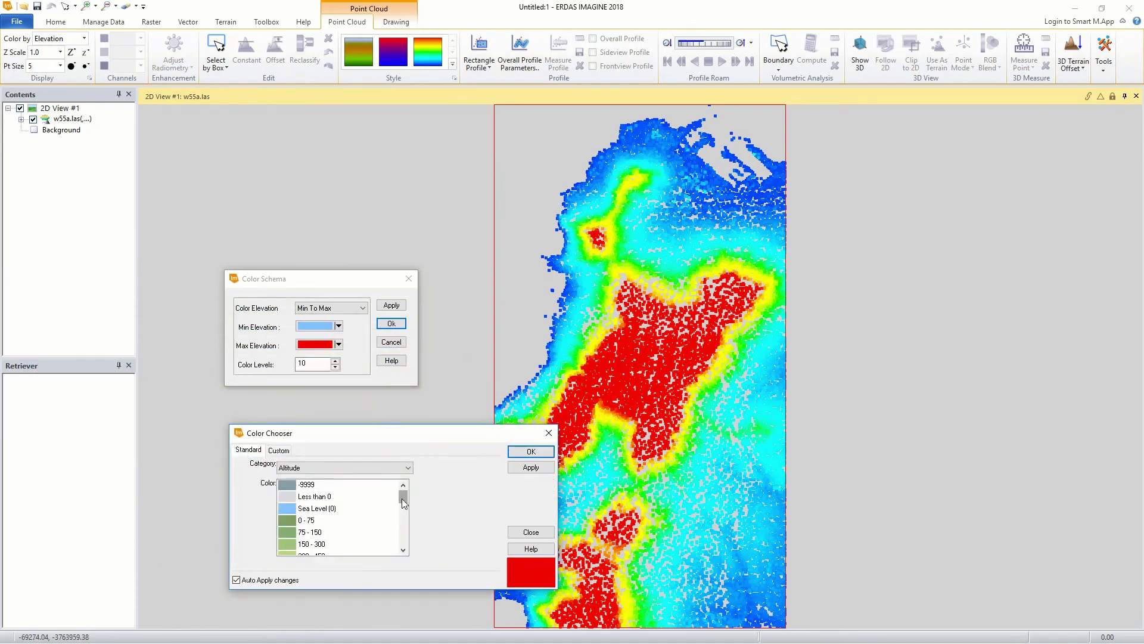
drag(402, 499, 413, 547)
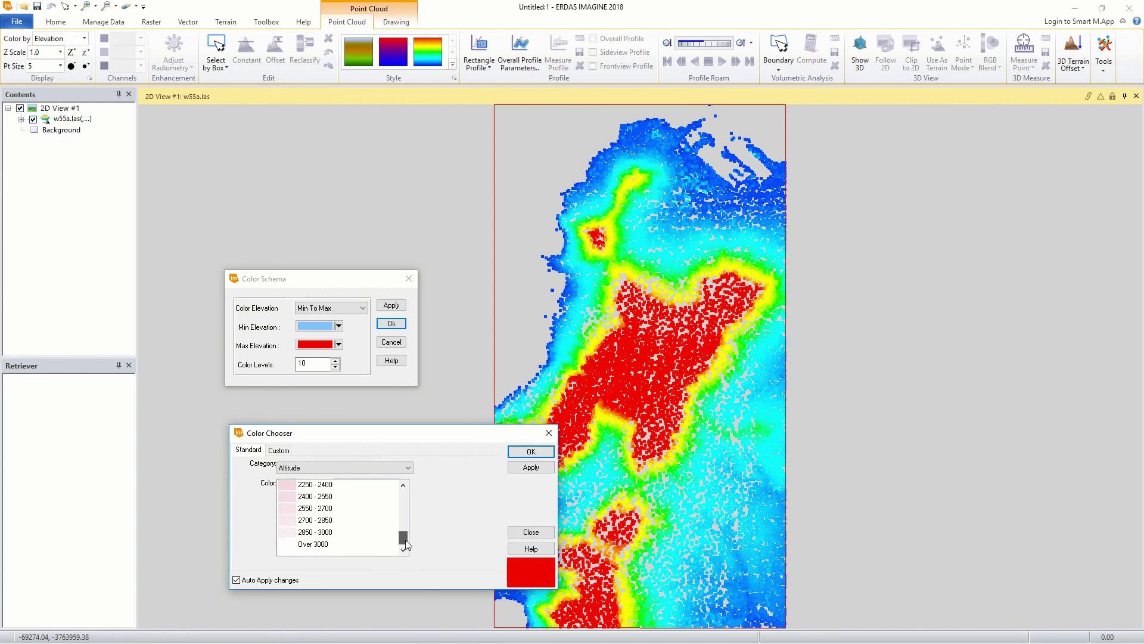
click(285, 498)
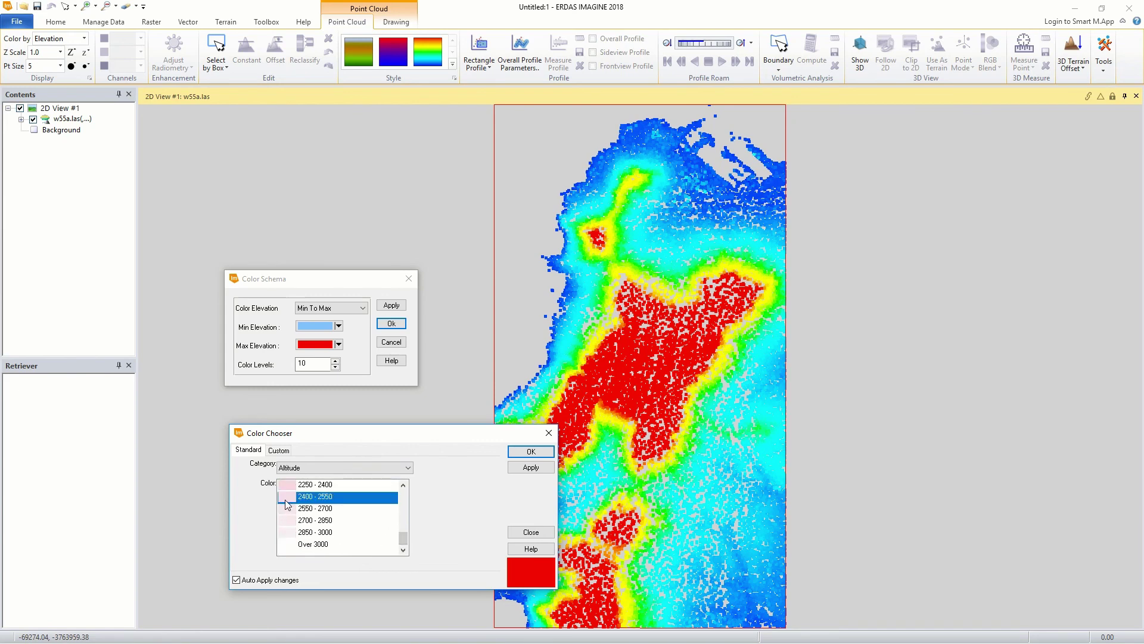
click(532, 451)
click(398, 307)
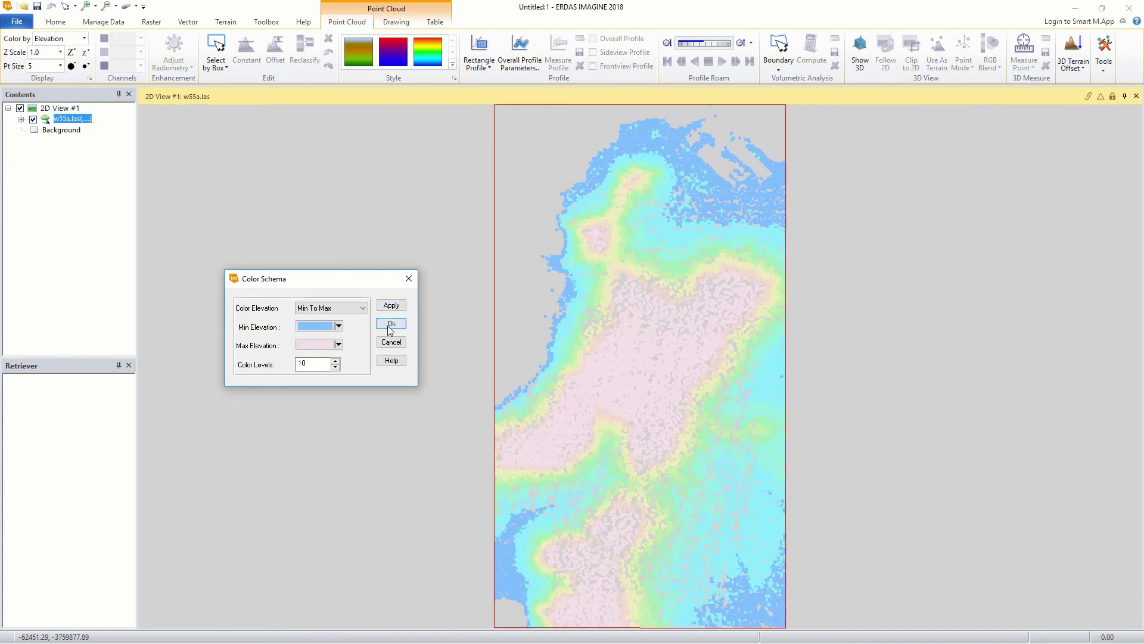
click(388, 325)
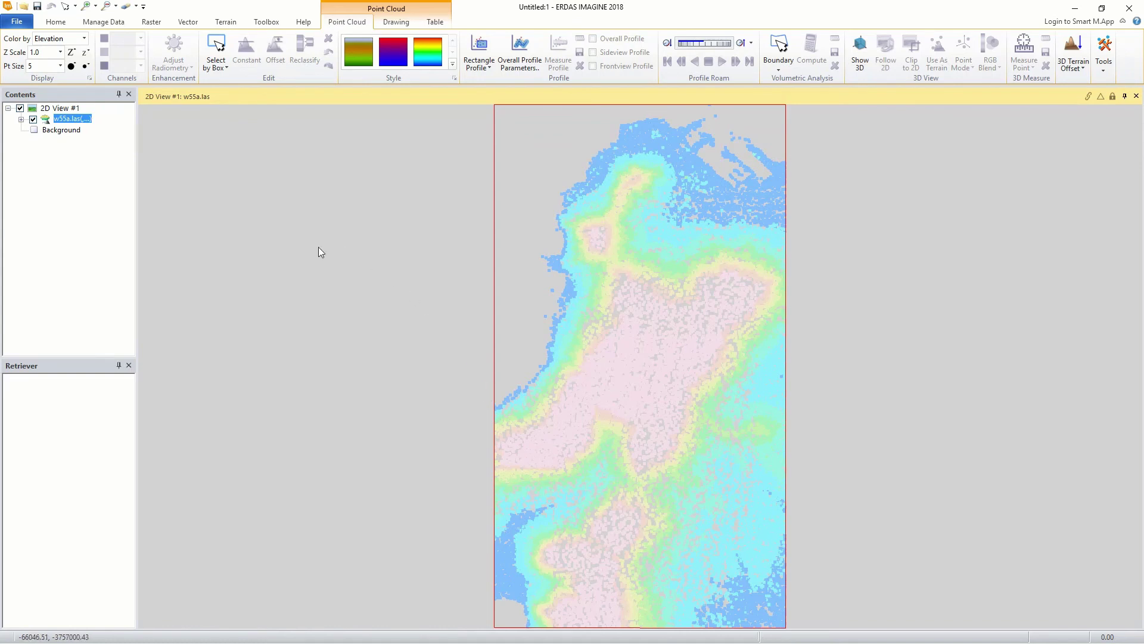
Step: Apply the green-brown preset ramp from the Style gallery
click(367, 54)
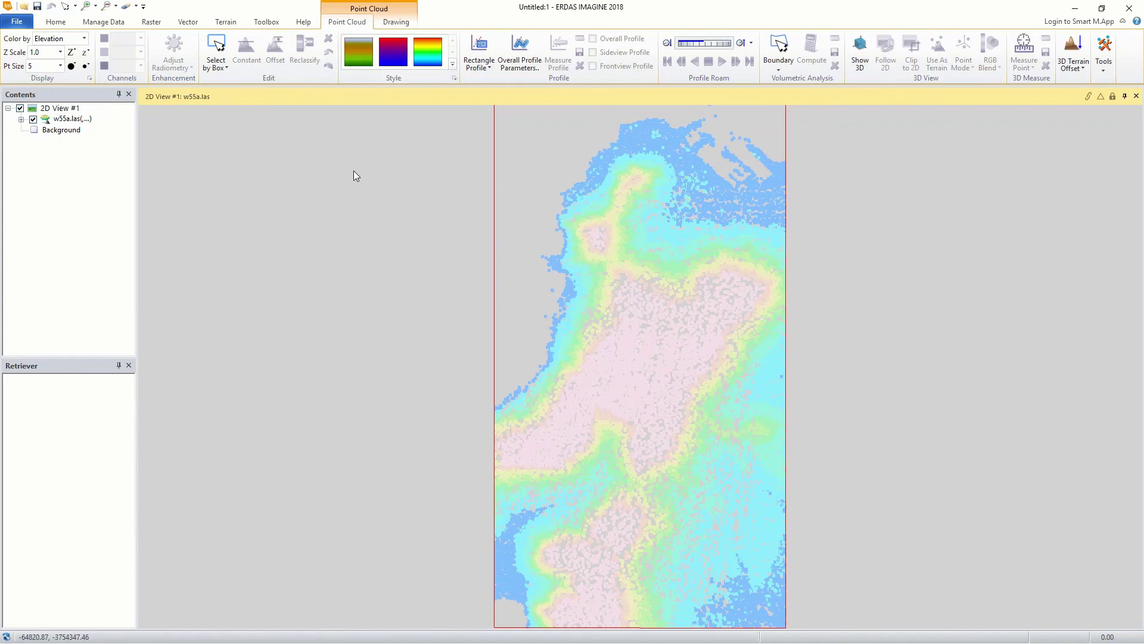